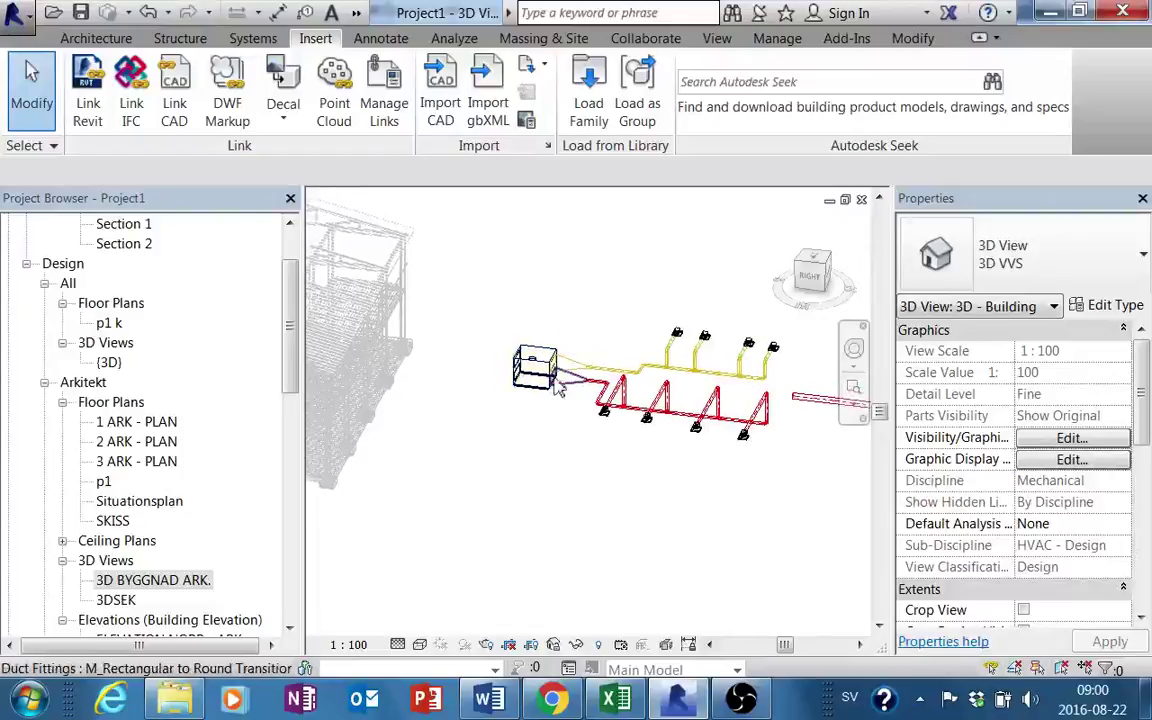
Zoom and orbit to the SWEGON_GOLD_RX RX35 air handling unit and select it
{"action": "scroll", "coordinate": [549, 363], "scroll_direction": "up", "scroll_amount": 2}
{"action": "scroll", "coordinate": [550, 368], "scroll_direction": "up", "scroll_amount": 2}
{"action": "scroll", "coordinate": [551, 375], "scroll_direction": "up", "scroll_amount": 1}
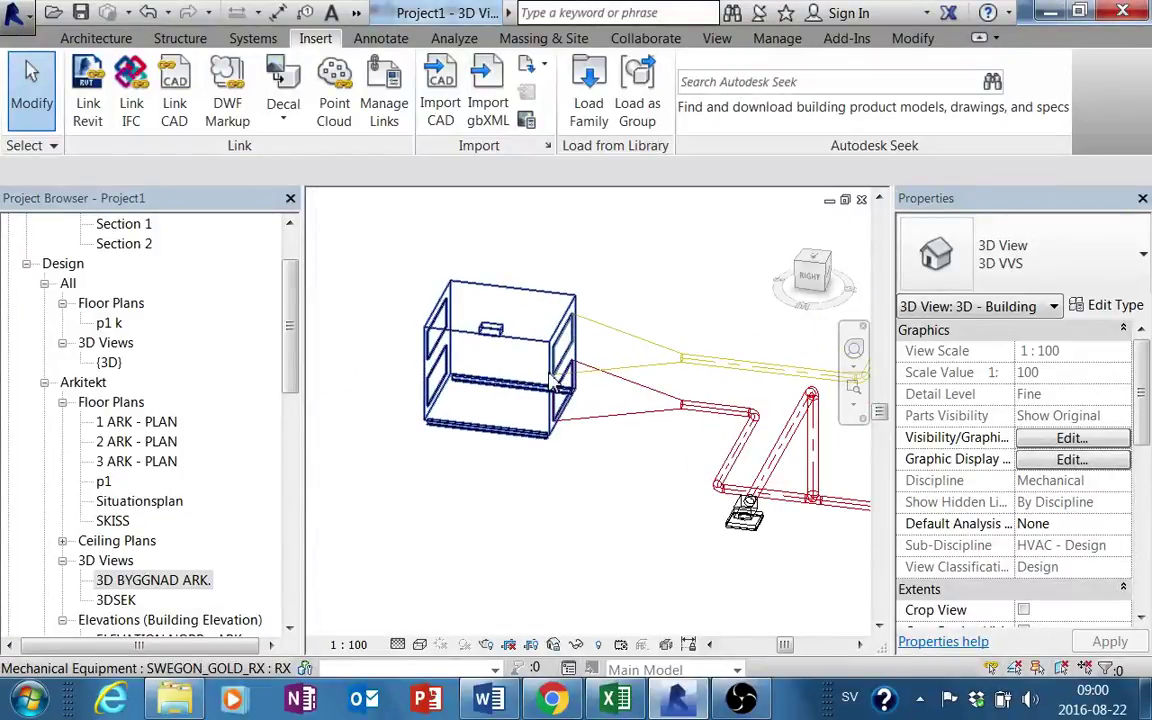
{"action": "mouse_move", "coordinate": [549, 380]}
{"action": "middle_mouse_down"}
{"action": "mouse_move", "coordinate": [506, 324]}
{"action": "mouse_move", "coordinate": [594, 440]}
{"action": "mouse_move", "coordinate": [540, 415]}
{"action": "middle_mouse_up"}
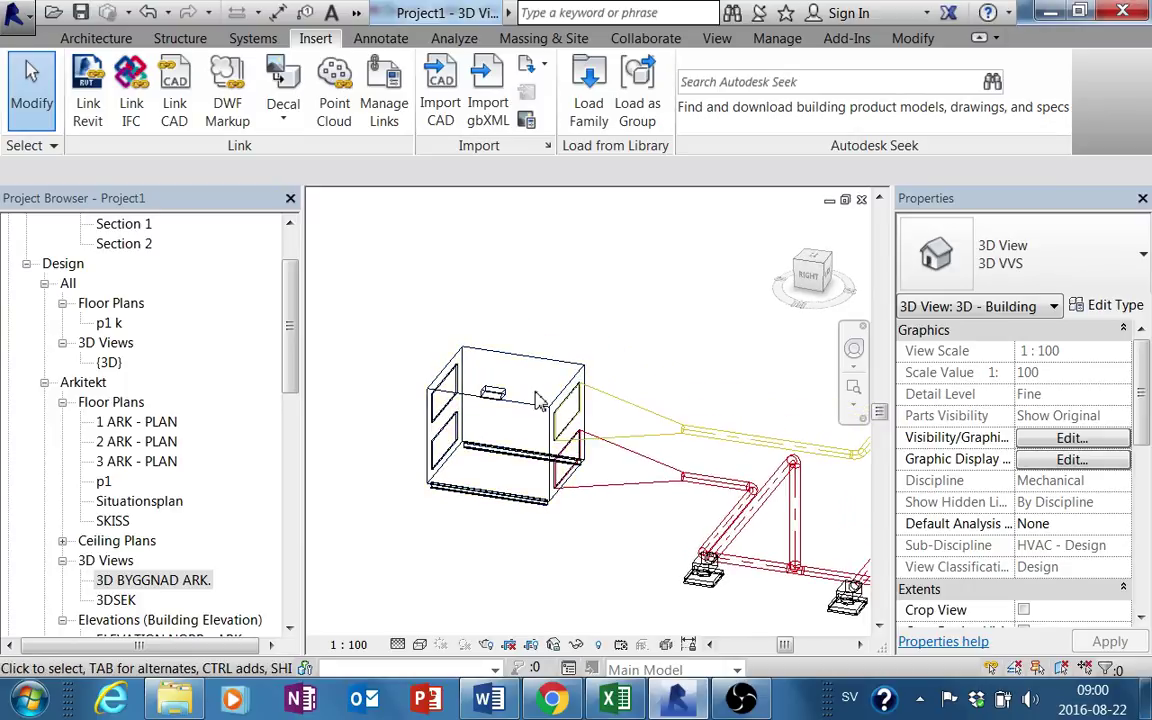
{"action": "left_click", "coordinate": [568, 458]}
{"action": "mouse_move", "coordinate": [643, 532]}
{"action": "middle_mouse_down", "text": "shift"}
{"action": "mouse_move", "coordinate": [661, 391]}
{"action": "mouse_move", "coordinate": [612, 470]}
{"action": "mouse_move", "coordinate": [609, 521]}
{"action": "middle_mouse_up", "text": "shift"}
{"action": "middle_click_drag", "start_coordinate": [738, 424], "coordinate": [780, 355]}
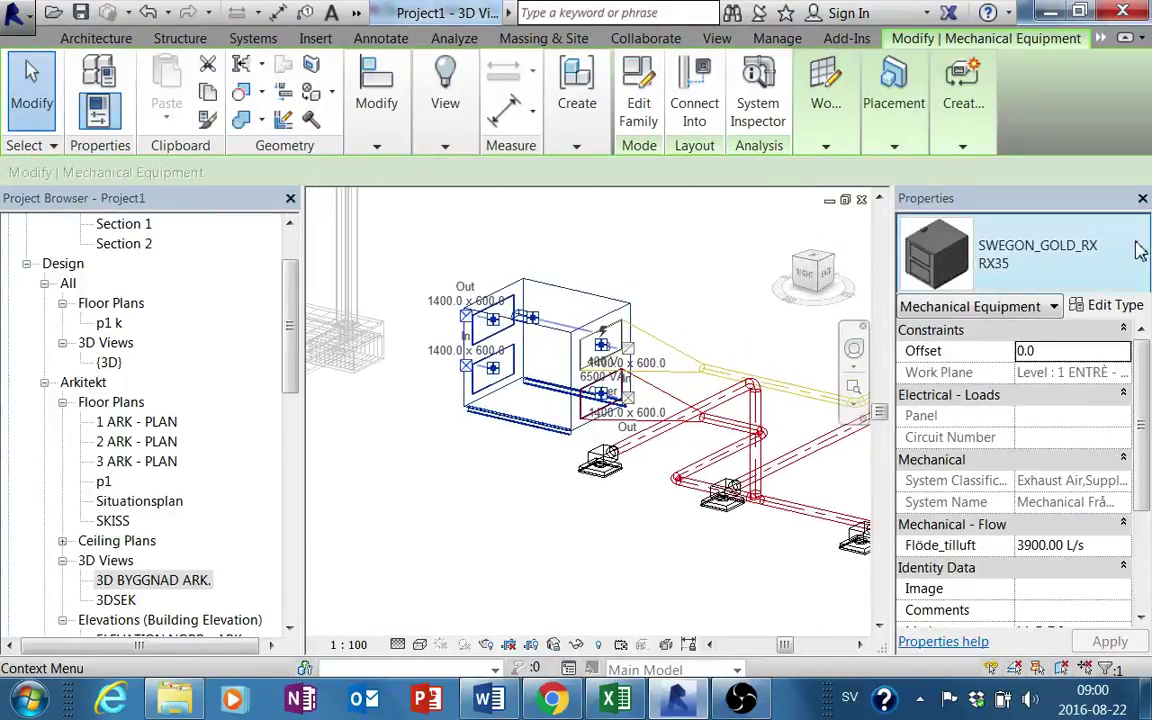
Set the unit type's Kanalhöjd and Kanalbredd to 200, then zoom in to check the connectors
{"action": "left_click", "coordinate": [1115, 307]}
{"action": "type", "text": "200"}
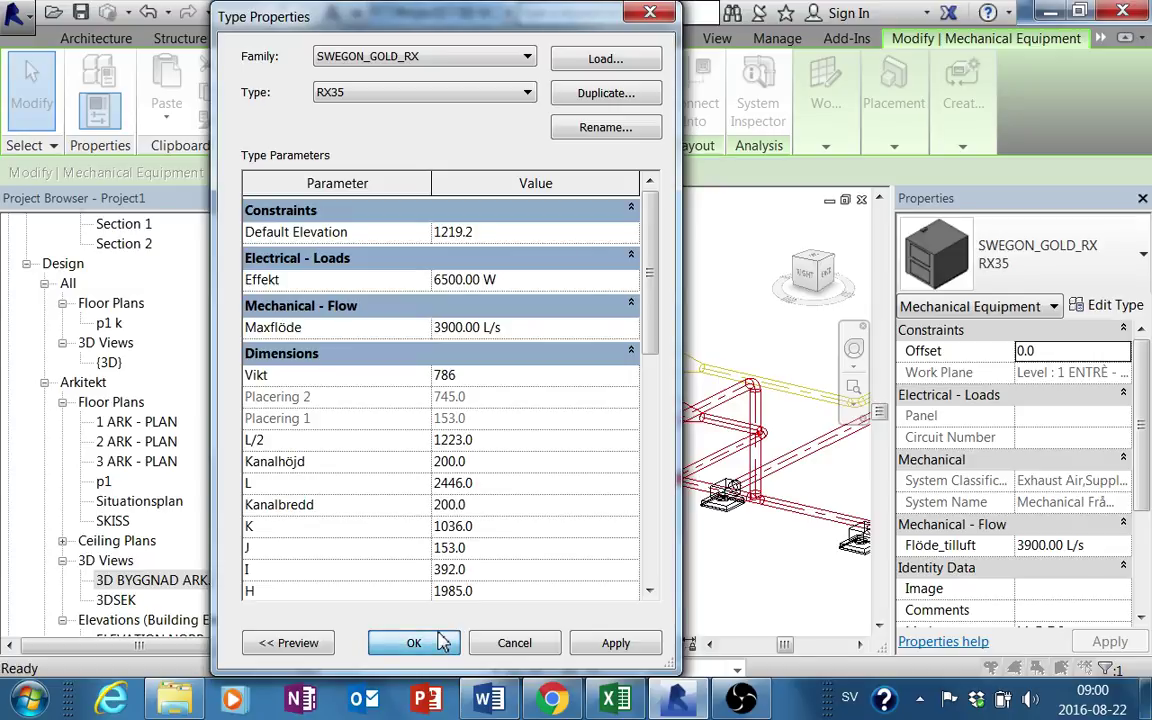
{"action": "left_click", "coordinate": [441, 641]}
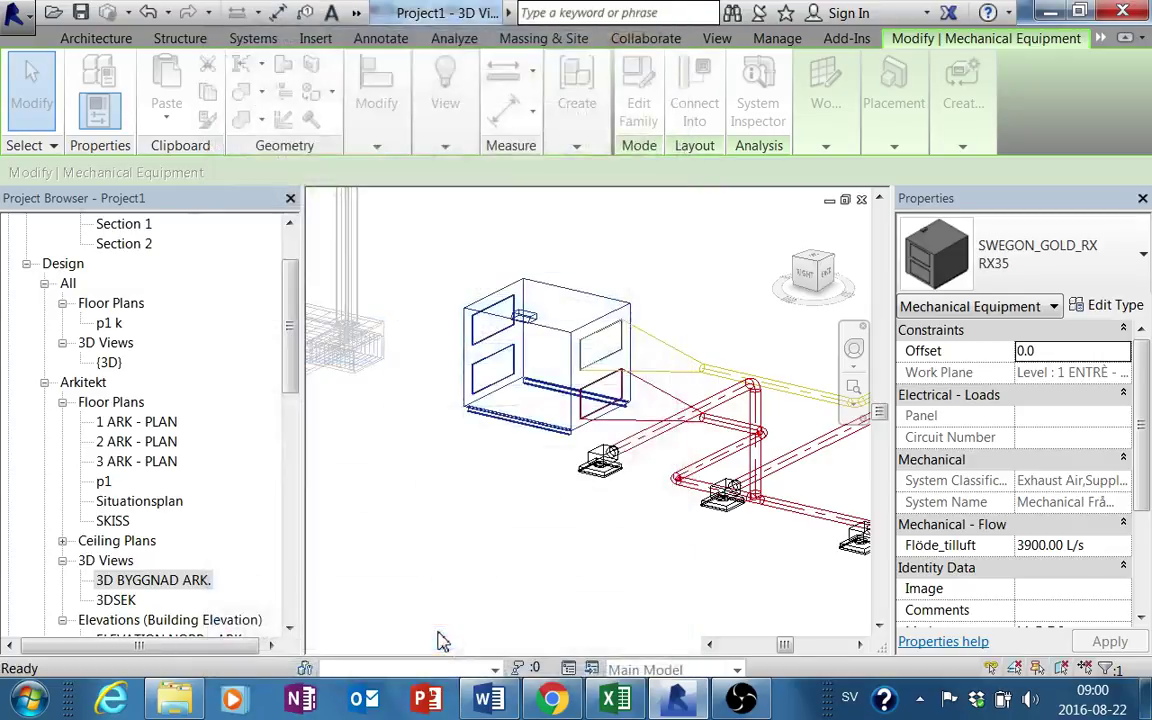
{"action": "scroll", "coordinate": [499, 553], "scroll_direction": "up", "scroll_amount": 2}
{"action": "scroll", "coordinate": [618, 393], "scroll_direction": "up", "scroll_amount": 4}
{"action": "scroll", "coordinate": [619, 394], "scroll_direction": "up", "scroll_amount": 1}
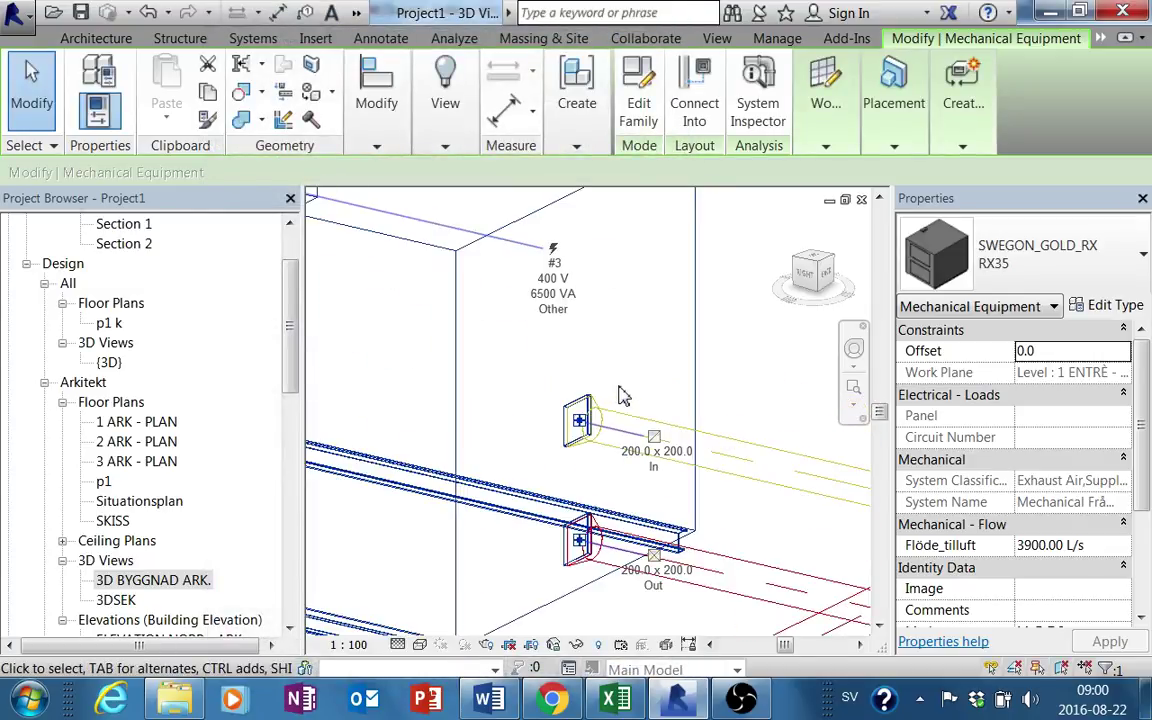
{"action": "mouse_move", "coordinate": [716, 404]}
{"action": "middle_mouse_down"}
{"action": "mouse_move", "coordinate": [725, 360]}
{"action": "mouse_move", "coordinate": [694, 329]}
{"action": "mouse_move", "coordinate": [655, 320]}
{"action": "middle_mouse_up"}
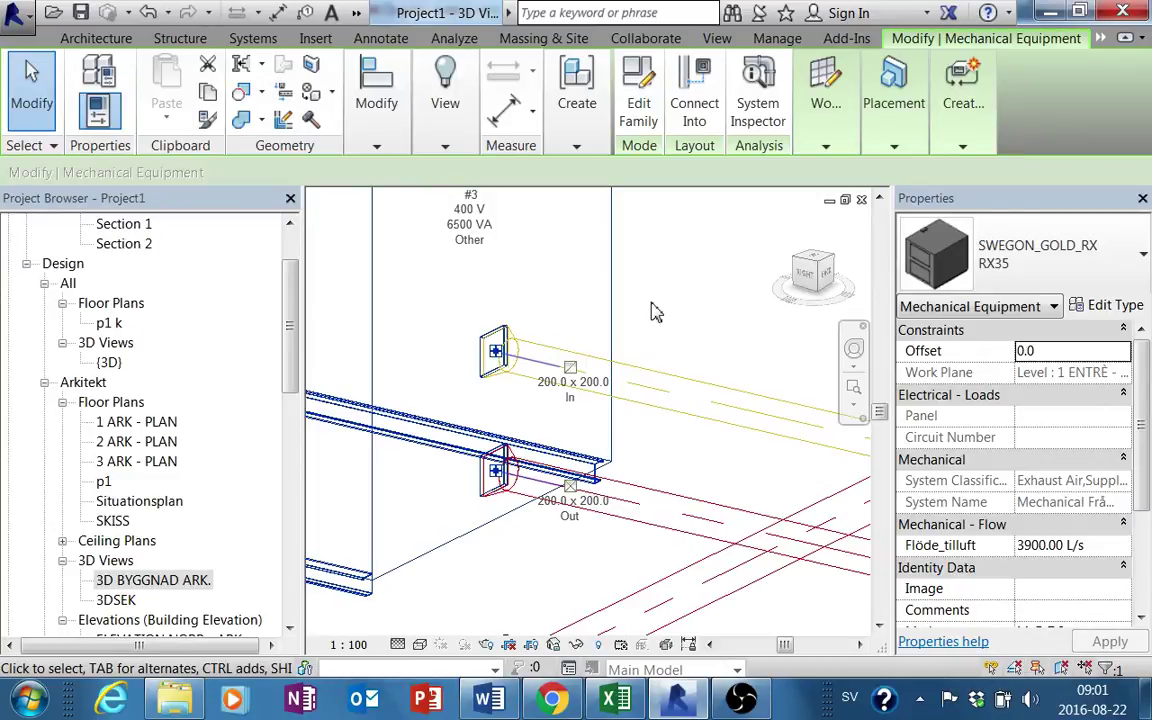
{"action": "scroll", "coordinate": [677, 322], "scroll_direction": "down", "scroll_amount": 2}
{"action": "mouse_move", "coordinate": [688, 355]}
{"action": "middle_mouse_down"}
{"action": "mouse_move", "coordinate": [634, 432]}
{"action": "mouse_move", "coordinate": [733, 400]}
{"action": "mouse_move", "coordinate": [575, 450]}
{"action": "mouse_move", "coordinate": [625, 470]}
{"action": "mouse_move", "coordinate": [415, 588]}
{"action": "mouse_move", "coordinate": [507, 411]}
{"action": "middle_mouse_up"}
{"action": "scroll", "coordinate": [660, 390], "scroll_direction": "down", "scroll_amount": 2}
{"action": "key", "text": "Escape"}
{"action": "left_click", "coordinate": [428, 448]}
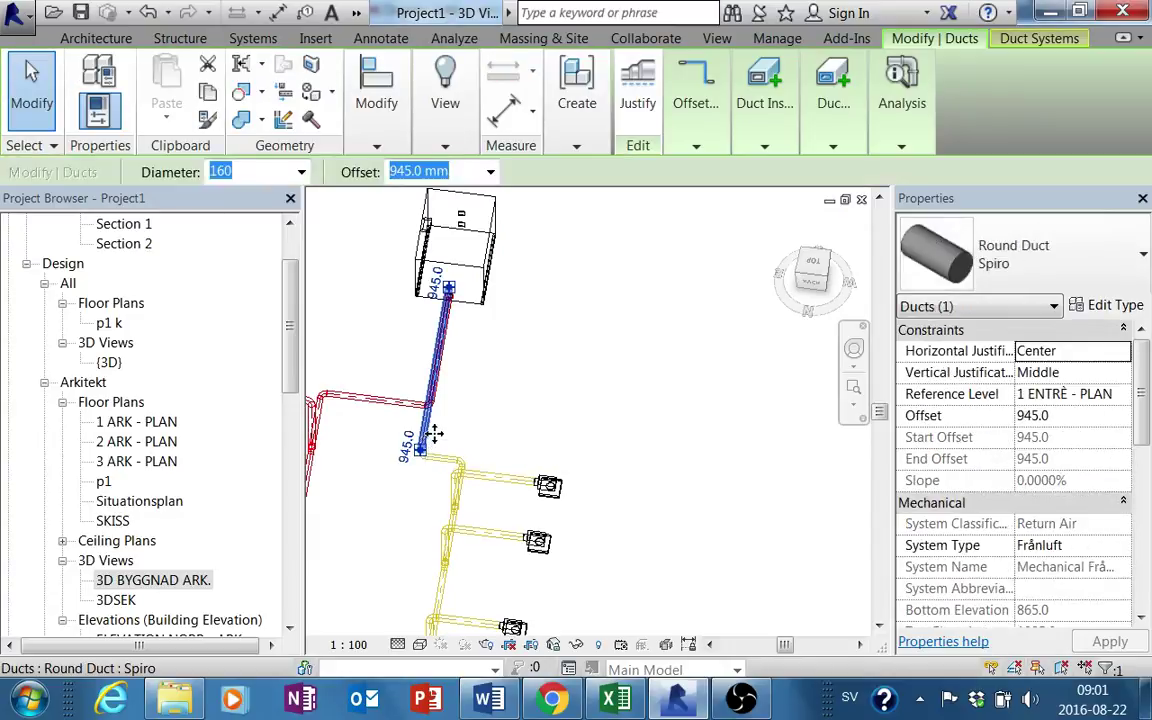
{"action": "left_click", "coordinate": [512, 425]}
{"action": "mouse_move", "coordinate": [514, 419]}
{"action": "middle_mouse_down", "text": "shift"}
{"action": "mouse_move", "coordinate": [528, 450]}
{"action": "mouse_move", "coordinate": [478, 393]}
{"action": "mouse_move", "coordinate": [670, 372]}
{"action": "mouse_move", "coordinate": [532, 391]}
{"action": "mouse_move", "coordinate": [602, 391]}
{"action": "mouse_move", "coordinate": [607, 368]}
{"action": "mouse_move", "coordinate": [524, 417]}
{"action": "middle_mouse_up", "text": "shift"}
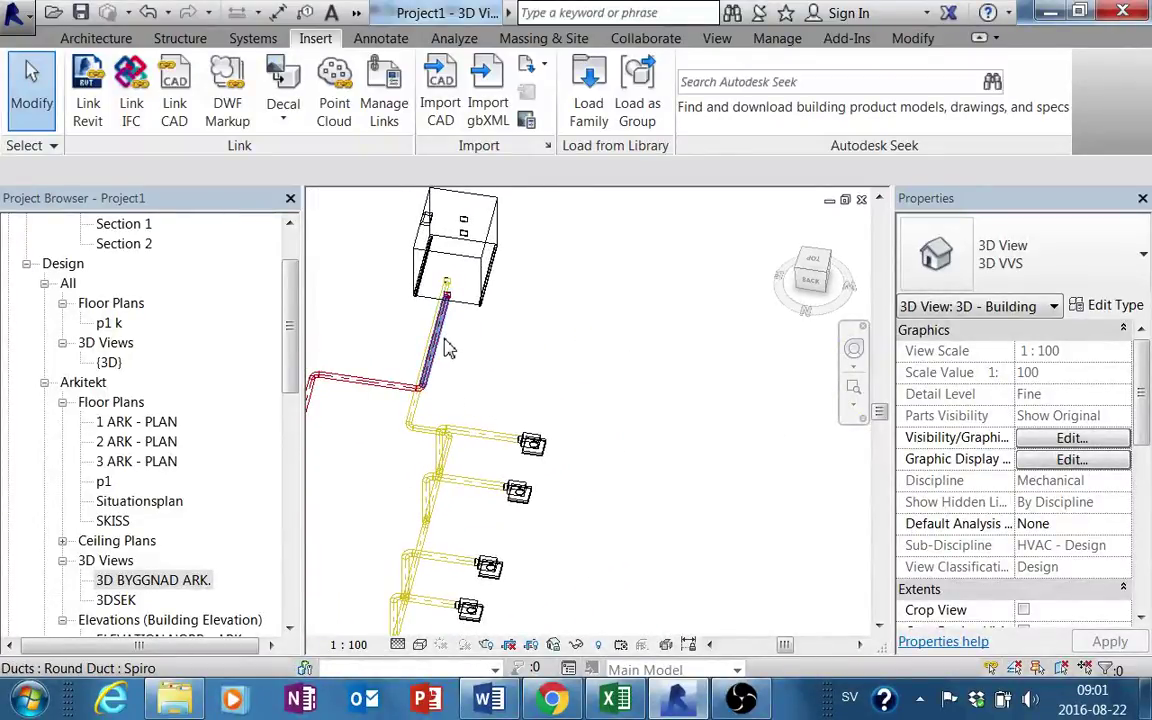
{"action": "mouse_move", "coordinate": [447, 347]}
{"action": "middle_mouse_down", "text": "shift"}
{"action": "mouse_move", "coordinate": [523, 357]}
{"action": "mouse_move", "coordinate": [463, 403]}
{"action": "middle_mouse_up", "text": "shift"}
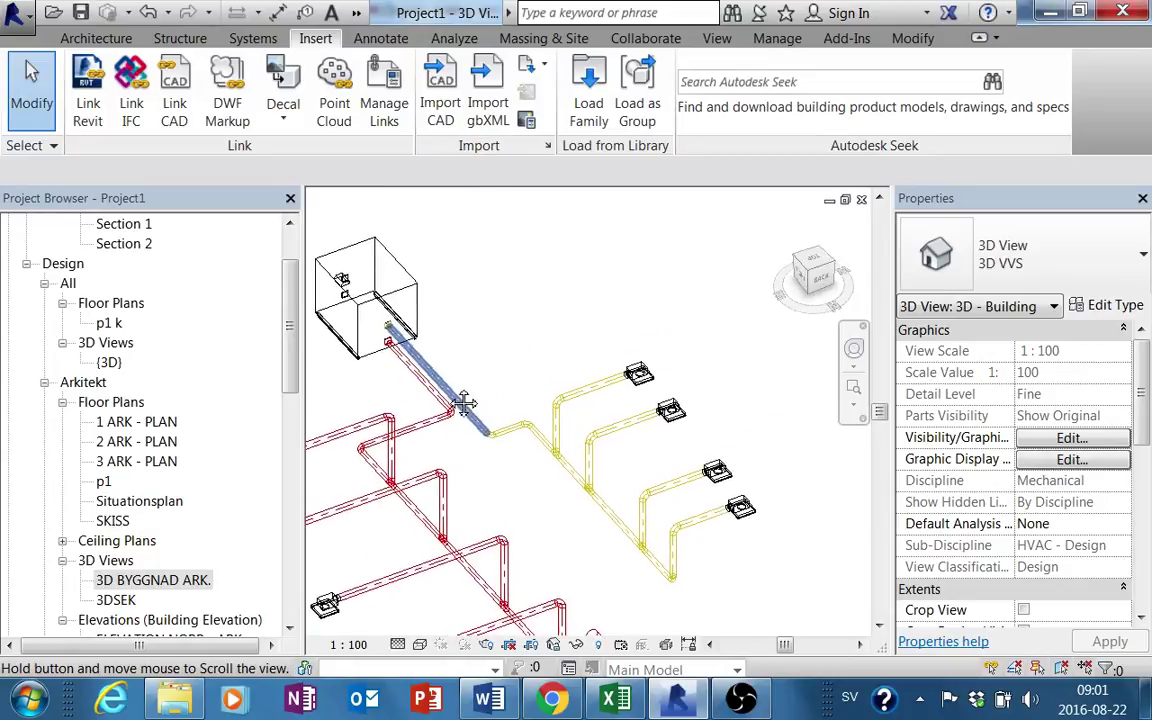
Start a 200 mm Spiro supply duct at 225 mm offset and place its start point
{"action": "left_click", "coordinate": [252, 39]}
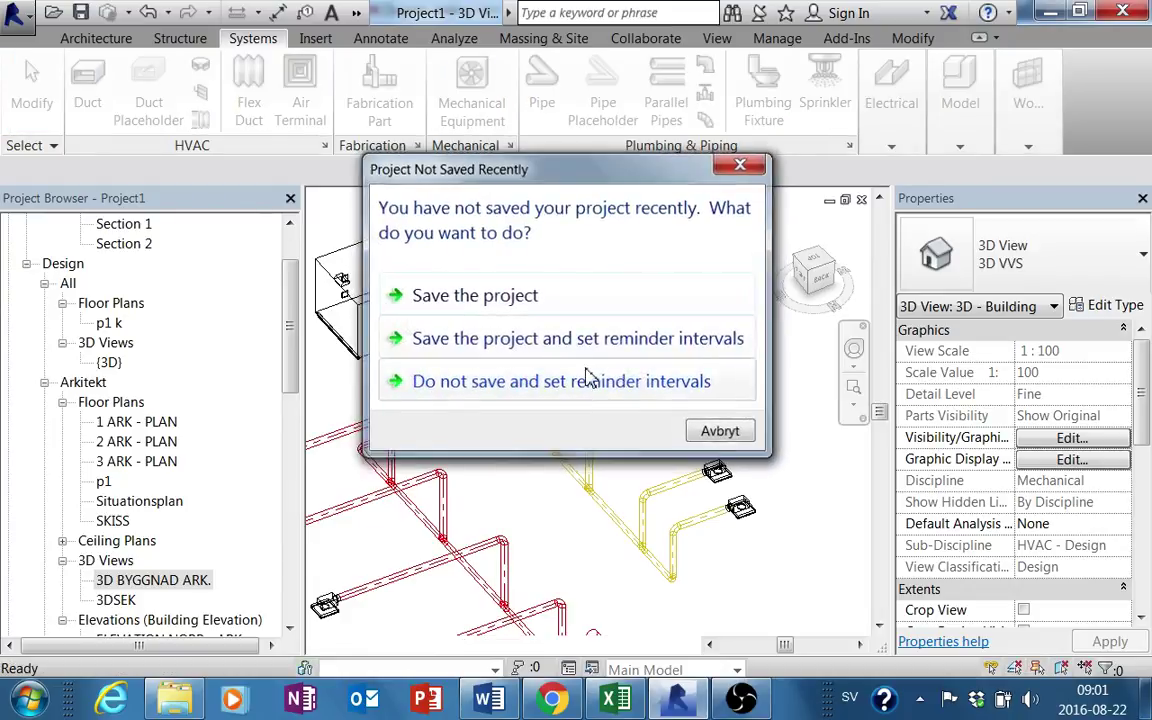
{"action": "left_click", "coordinate": [588, 378]}
{"action": "mouse_move", "coordinate": [689, 453]}
{"action": "middle_mouse_down", "text": "shift"}
{"action": "mouse_move", "coordinate": [676, 411]}
{"action": "mouse_move", "coordinate": [589, 368]}
{"action": "mouse_move", "coordinate": [484, 542]}
{"action": "mouse_move", "coordinate": [429, 445]}
{"action": "middle_mouse_up", "text": "shift"}
{"action": "left_click", "coordinate": [417, 433]}
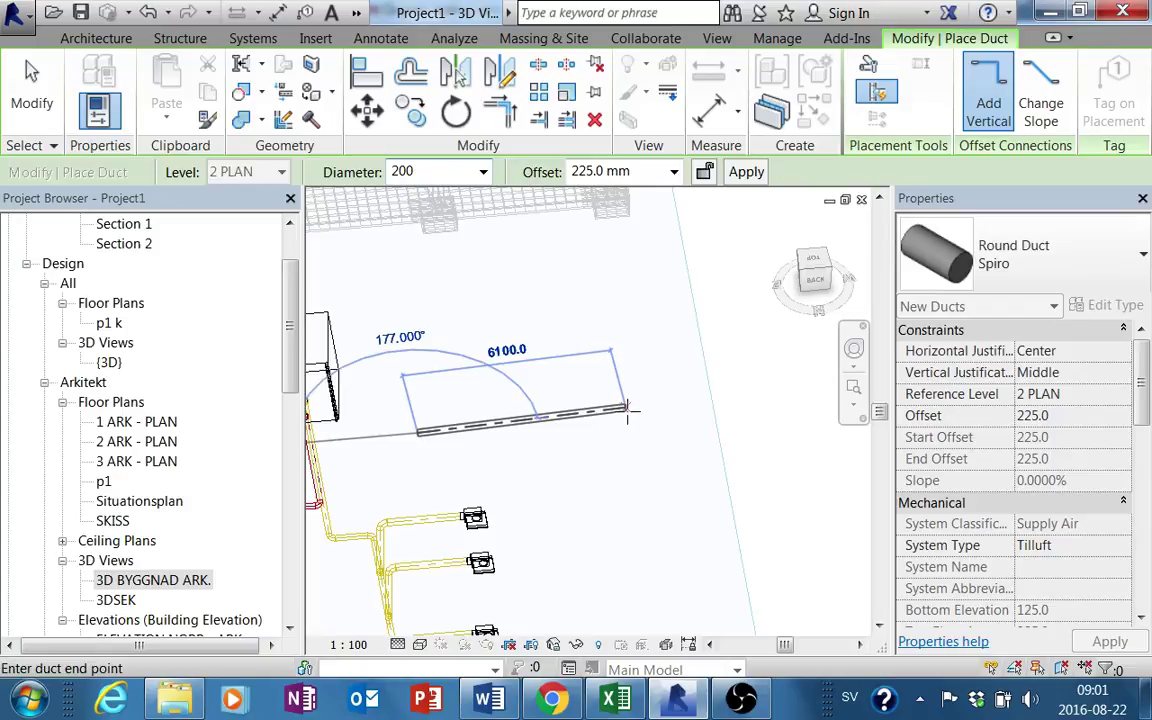
Finish the first 225 mm-offset duct segment and start a new duct at its end
{"action": "left_click", "coordinate": [622, 412]}
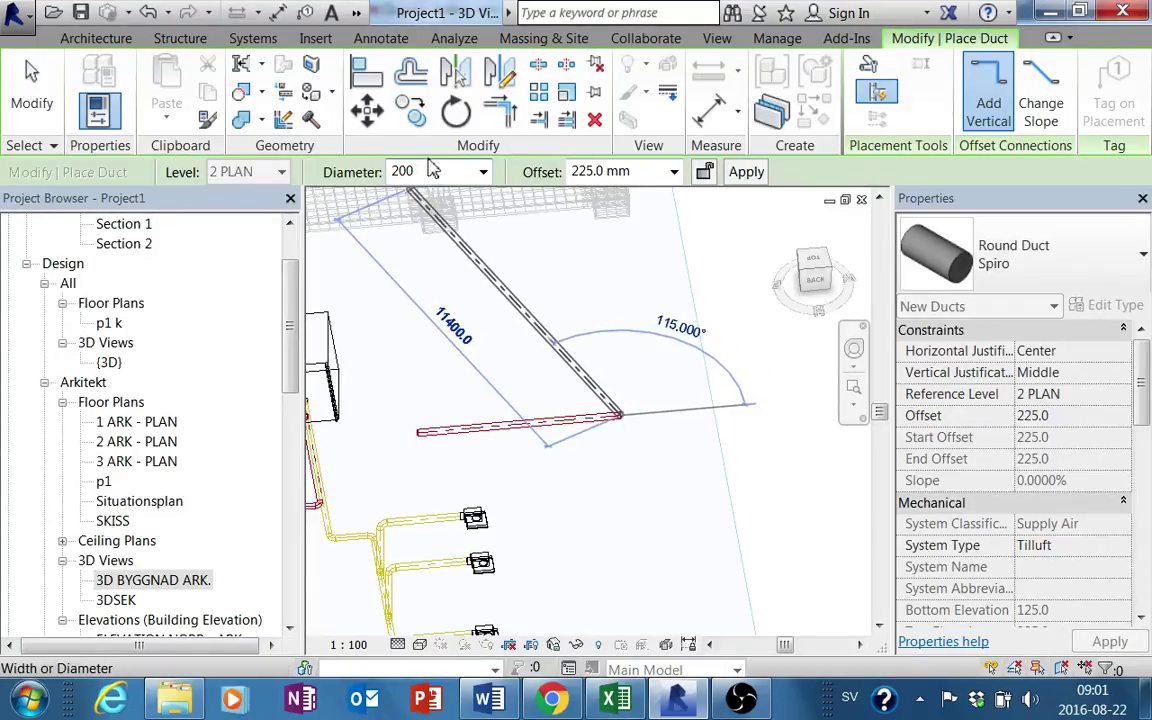
{"action": "key", "text": "Escape"}
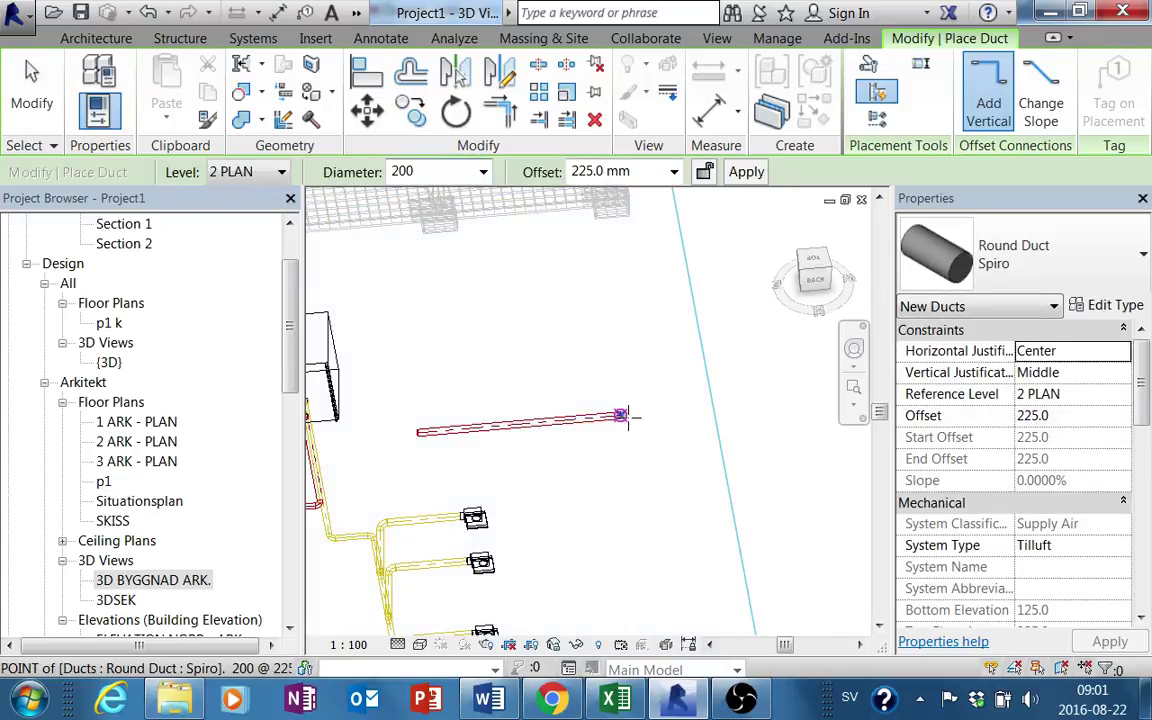
{"action": "middle_click_drag", "start_coordinate": [634, 416], "coordinate": [585, 394]}
{"action": "scroll", "coordinate": [571, 397], "scroll_direction": "up", "scroll_amount": 1}
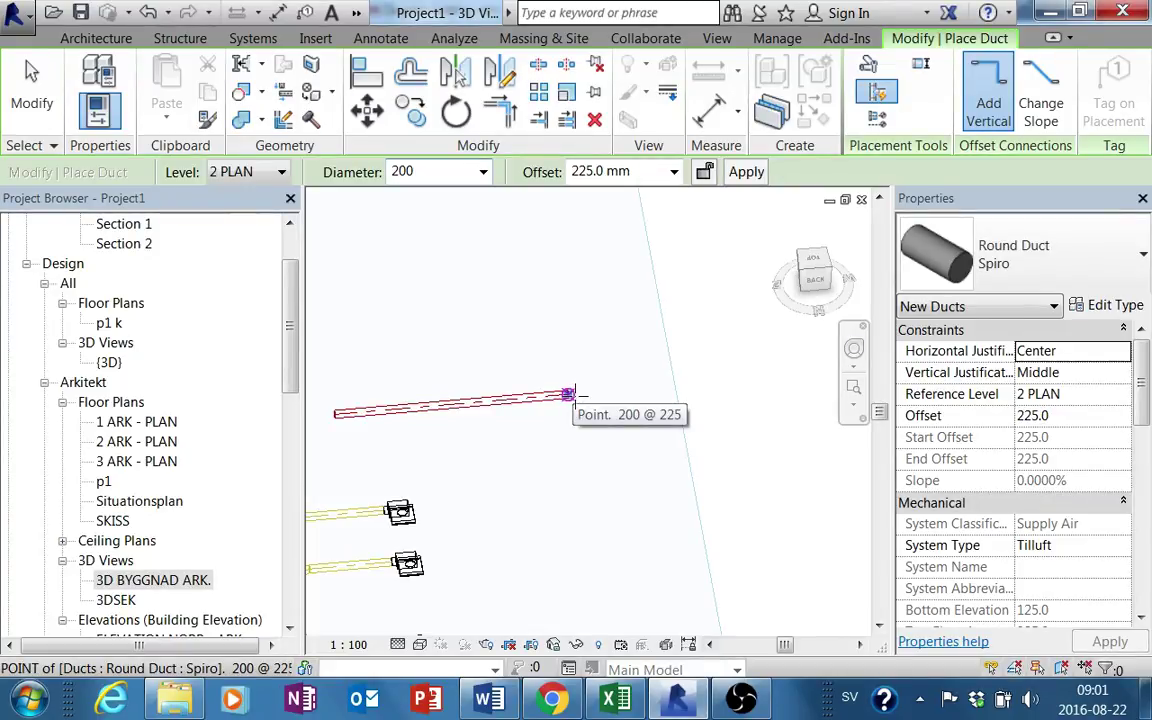
{"action": "left_click", "coordinate": [569, 395]}
Rise to a 5000 offset, then drop back to 0 for a low horizontal segment
{"action": "left_click", "coordinate": [648, 174]}
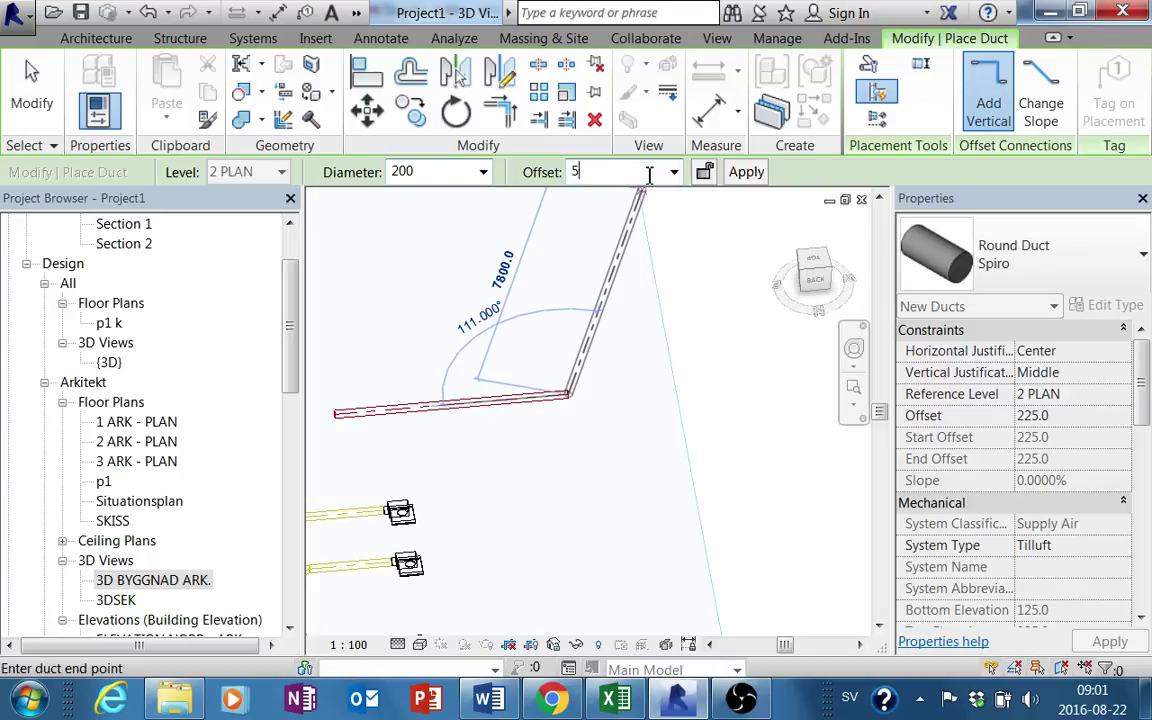
{"action": "key", "text": "Return"}
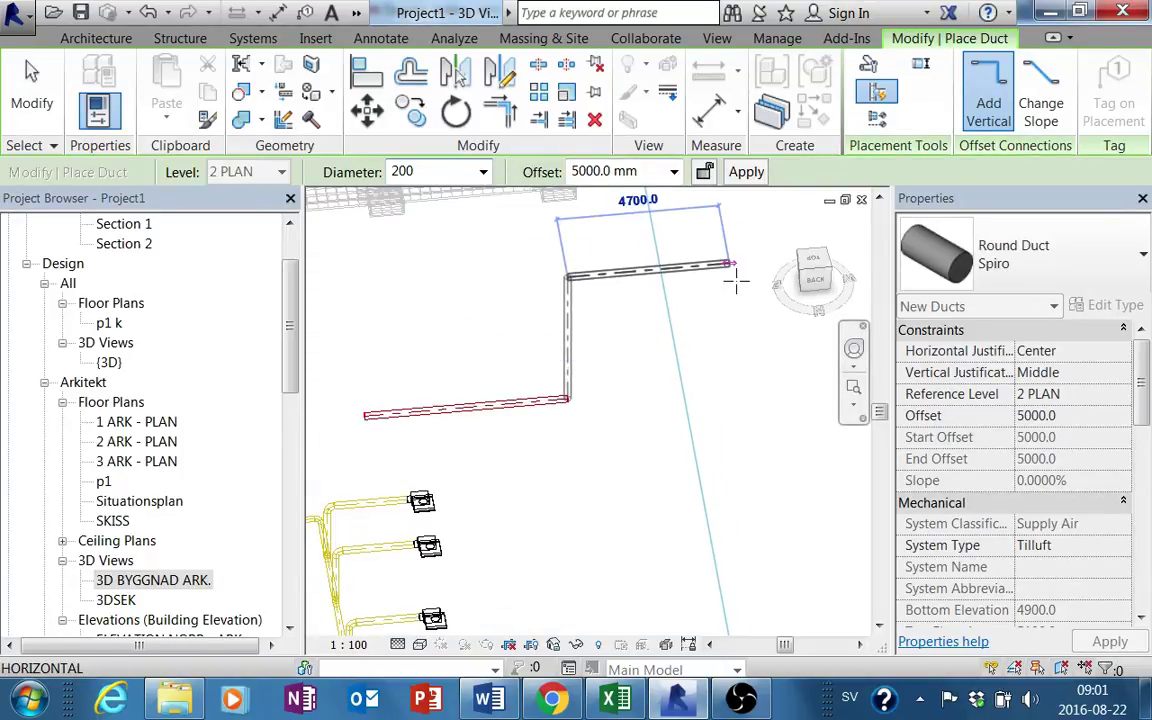
{"action": "left_click", "coordinate": [730, 266]}
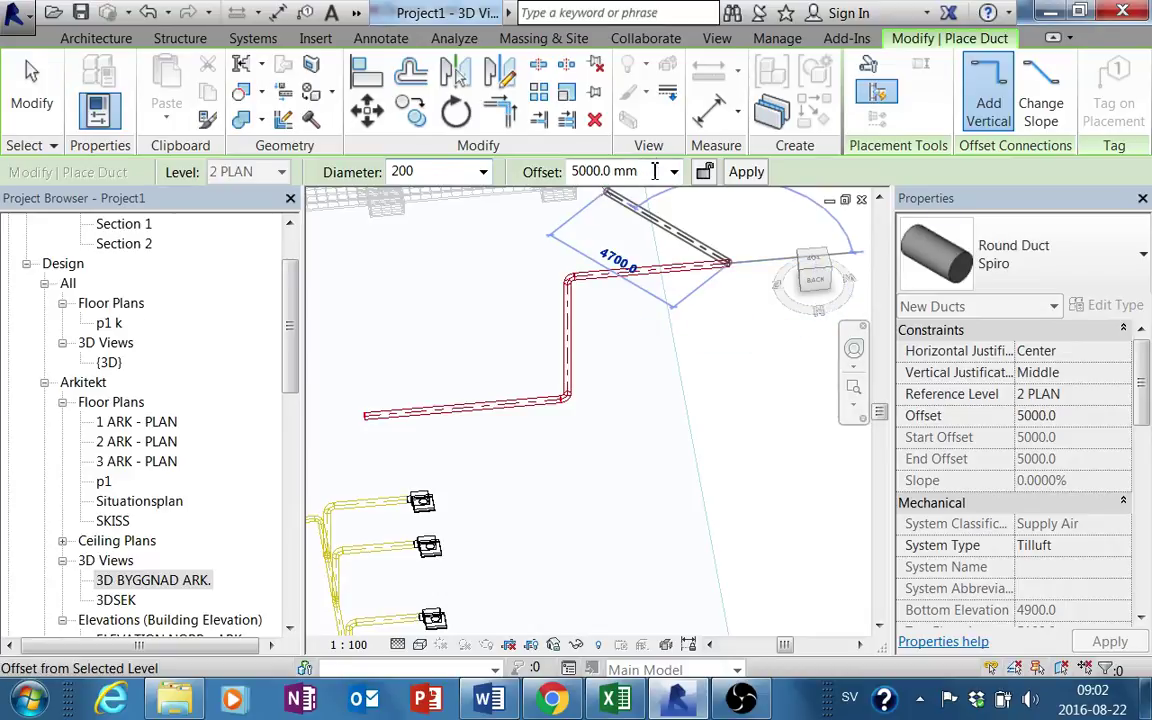
{"action": "type", "text": "0"}
{"action": "key", "text": "Return"}
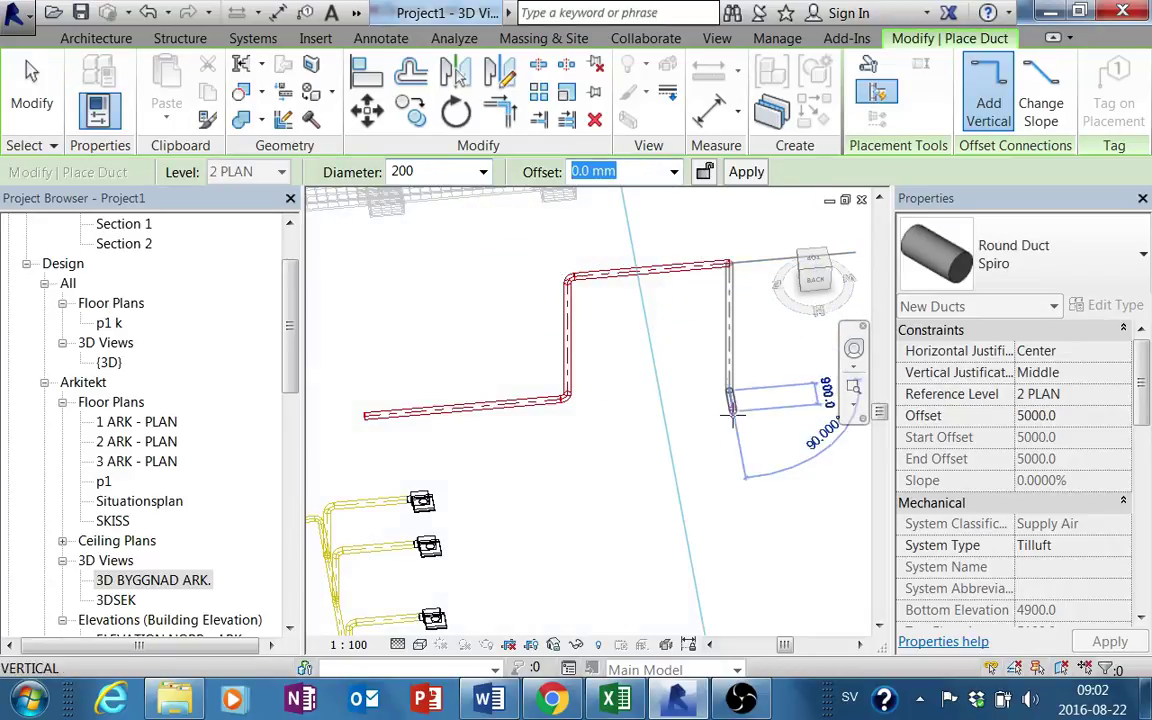
{"action": "mouse_move", "coordinate": [762, 492]}
{"action": "middle_mouse_down", "text": "shift"}
{"action": "mouse_move", "coordinate": [792, 501]}
{"action": "mouse_move", "coordinate": [797, 432]}
{"action": "mouse_move", "coordinate": [646, 591]}
{"action": "middle_mouse_up", "text": "shift"}
{"action": "middle_click_drag", "start_coordinate": [740, 406], "coordinate": [712, 442]}
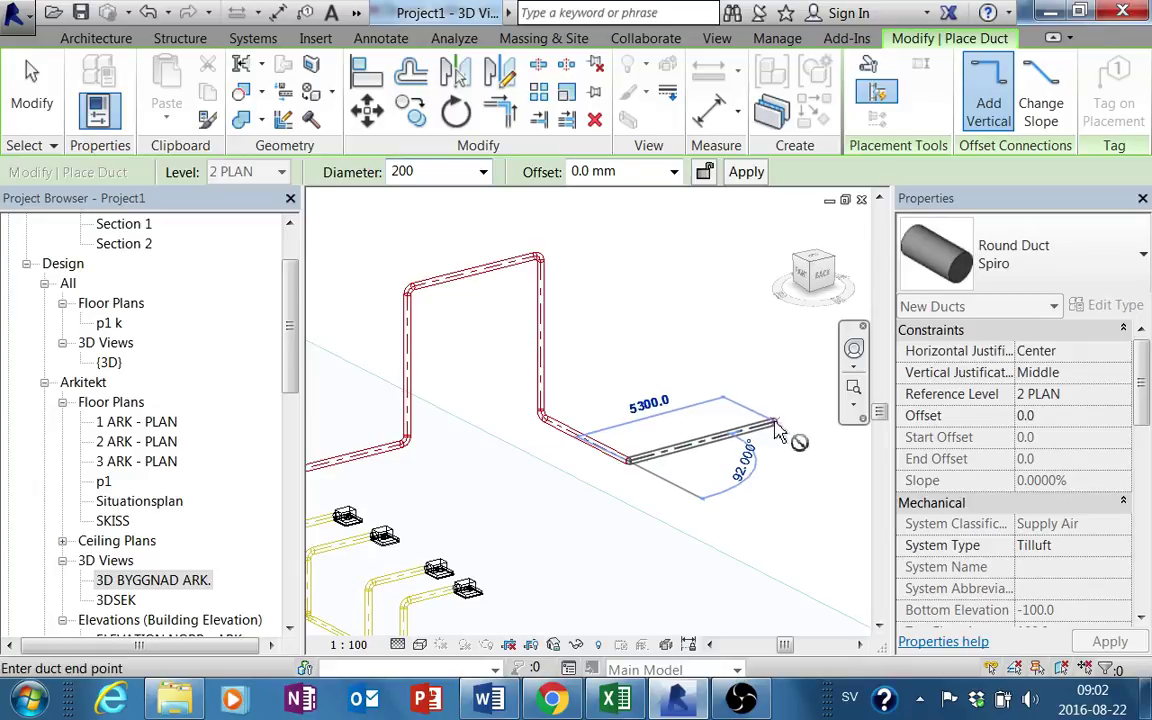
{"action": "left_click", "coordinate": [776, 425]}
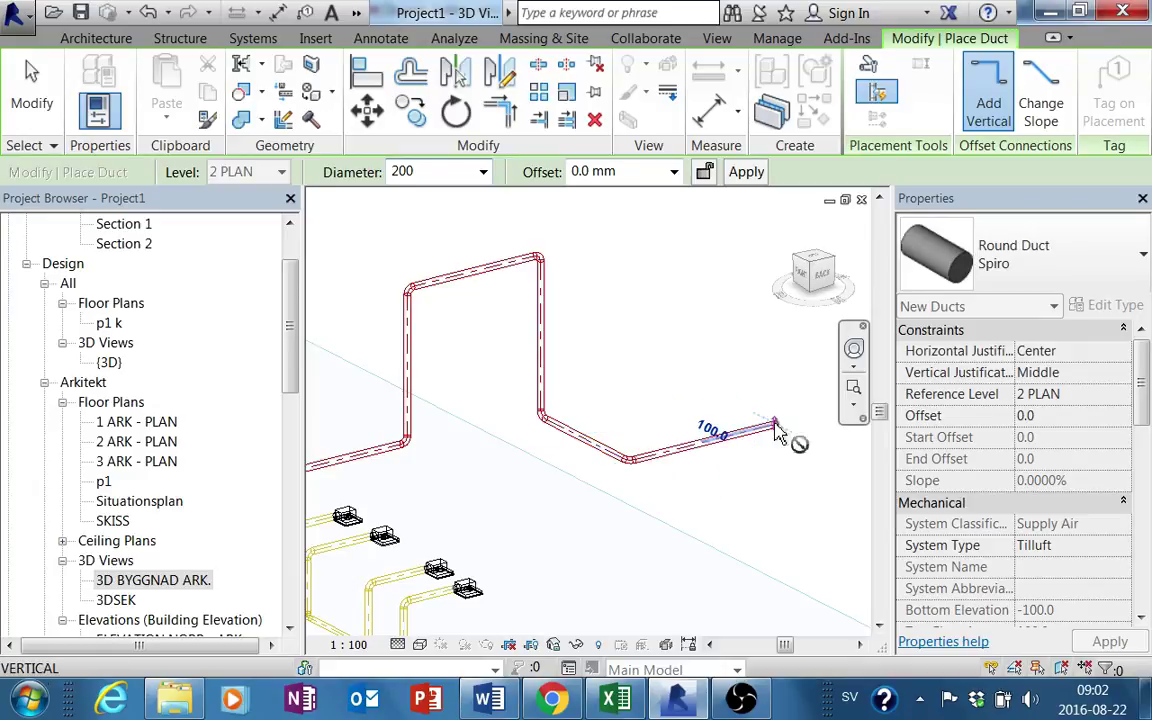
Draw a 200 mm horizontal segment at 2600 mm offset and end the run
{"action": "left_click", "coordinate": [483, 172]}
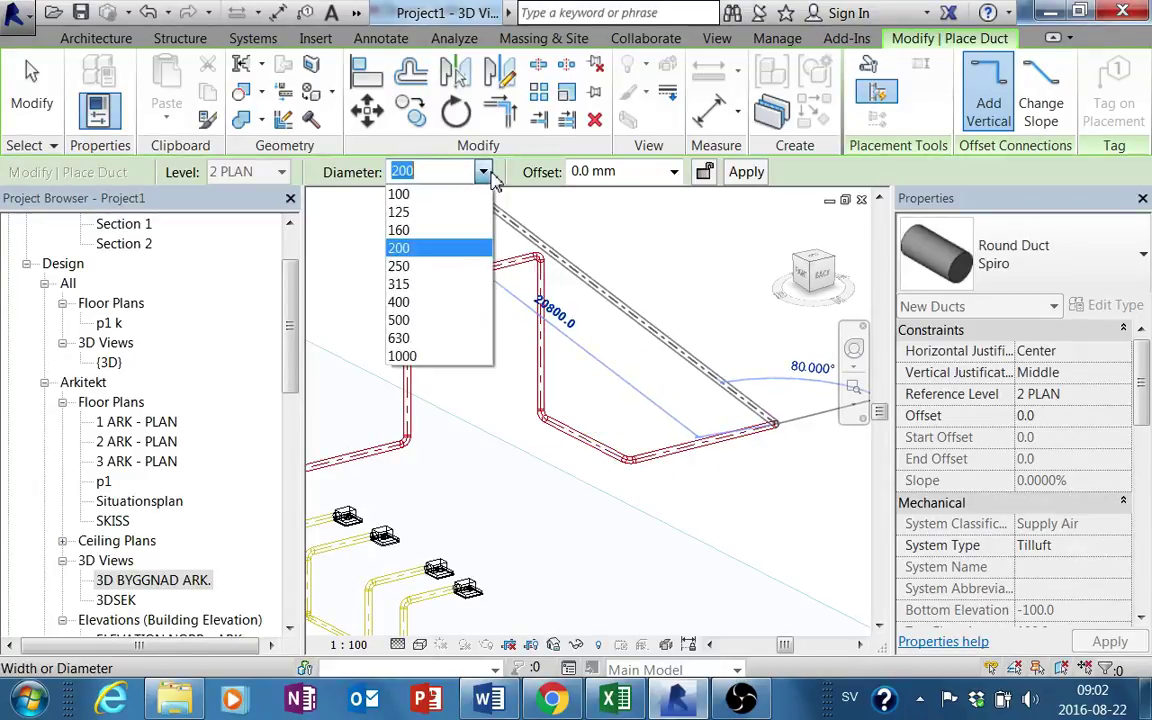
{"action": "left_click", "coordinate": [315, 173]}
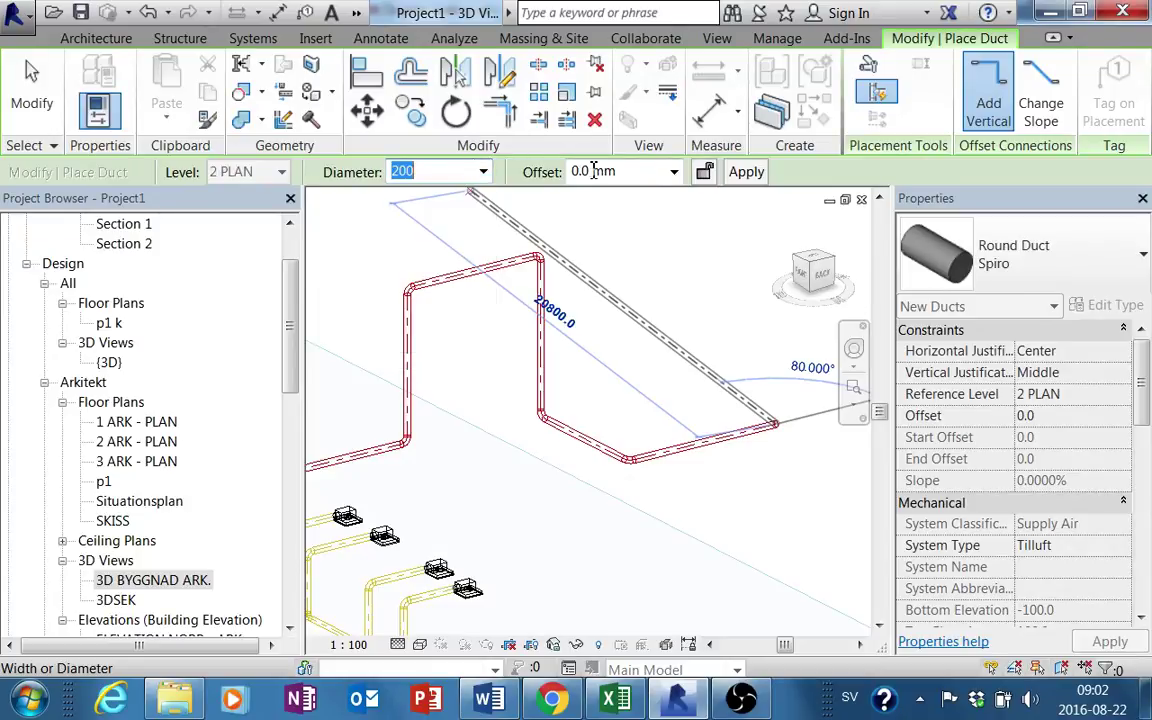
{"action": "left_click", "coordinate": [673, 172]}
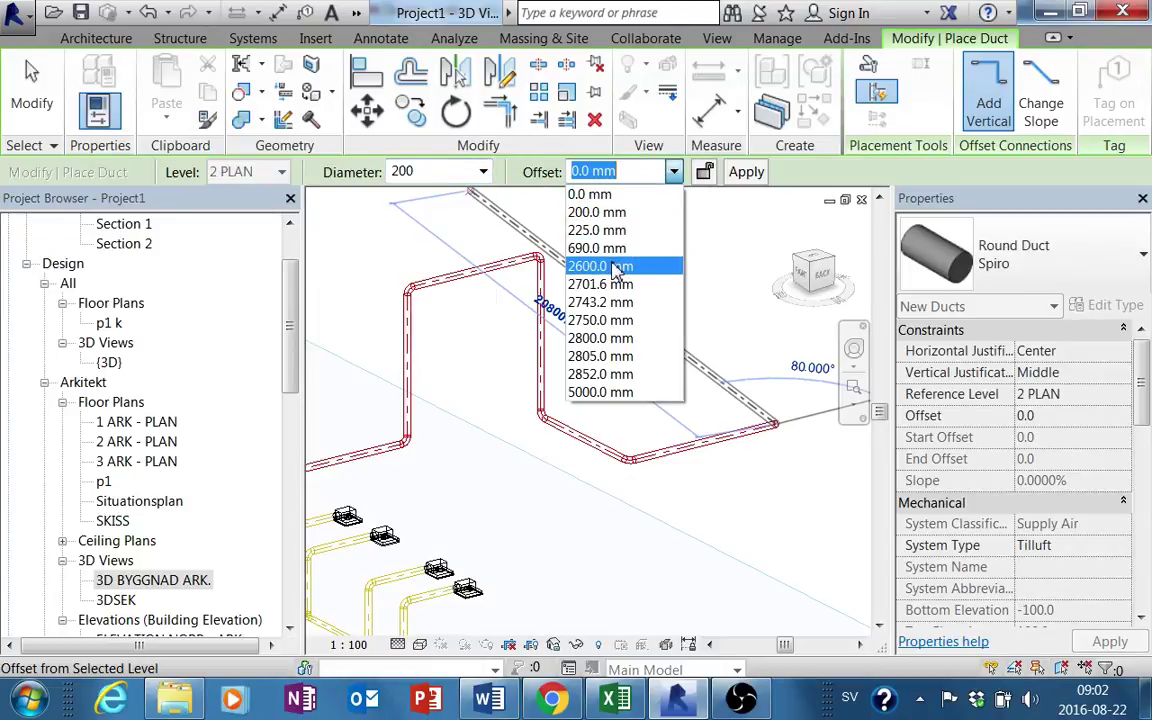
{"action": "left_click", "coordinate": [615, 268]}
{"action": "middle_click_drag", "start_coordinate": [800, 345], "coordinate": [707, 360]}
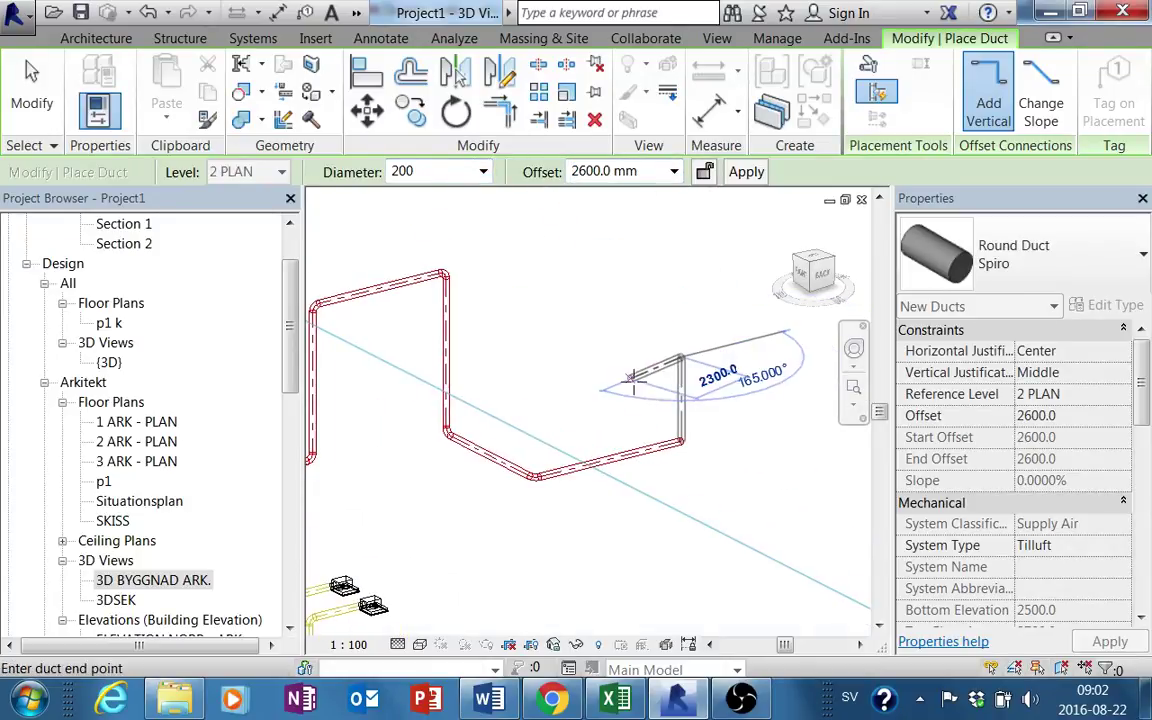
{"action": "left_click", "coordinate": [766, 337]}
{"action": "scroll", "coordinate": [790, 448], "scroll_direction": "down", "scroll_amount": 1}
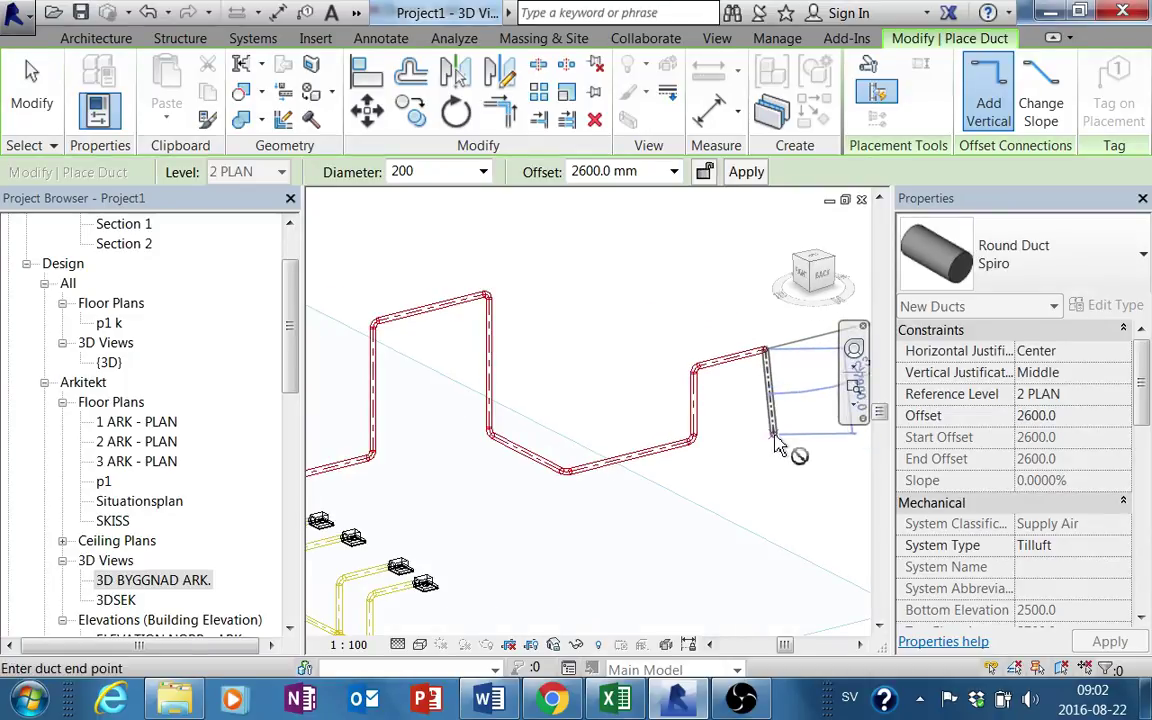
{"action": "key", "text": "Escape"}
Start a new duct from the lower duct run, discarding a false start
{"action": "scroll", "coordinate": [776, 442], "scroll_direction": "down", "scroll_amount": 2}
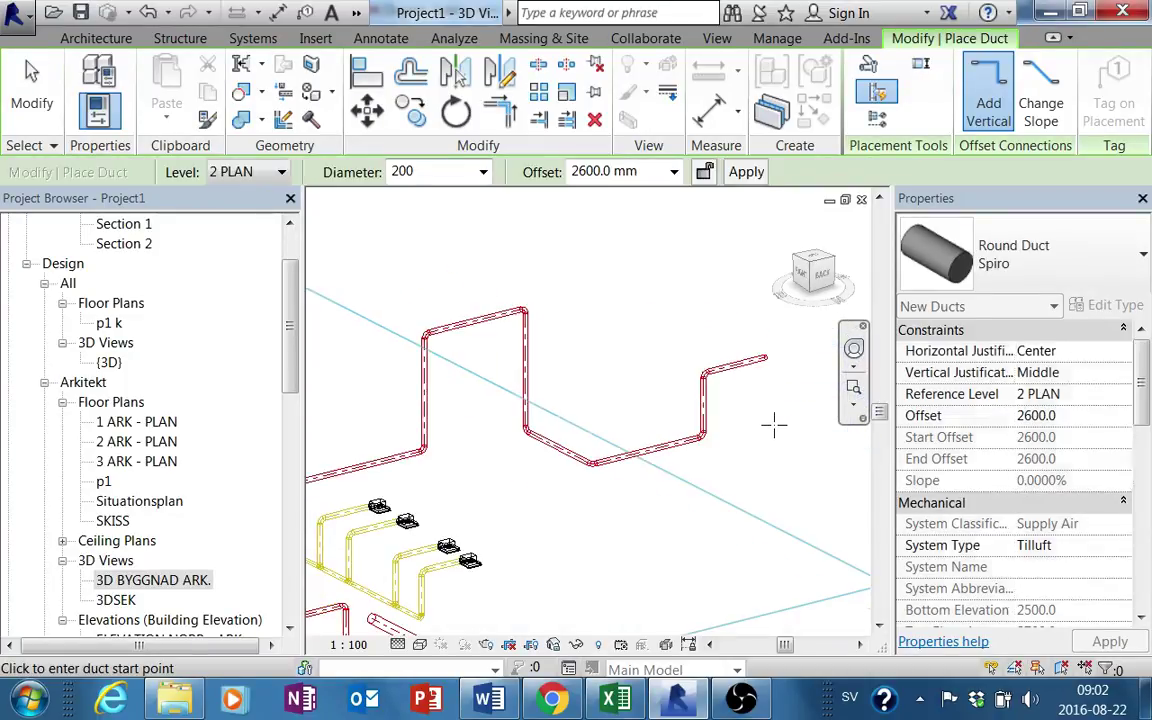
{"action": "middle_click_drag", "start_coordinate": [771, 424], "coordinate": [666, 419]}
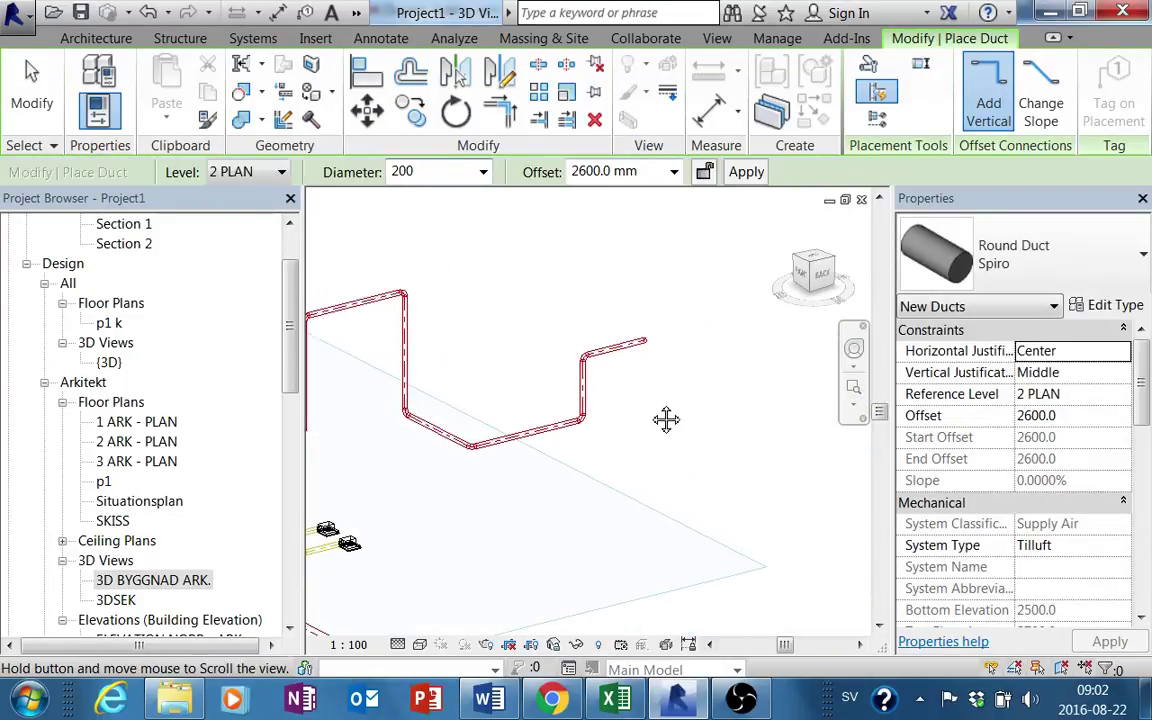
{"action": "left_click", "coordinate": [645, 340]}
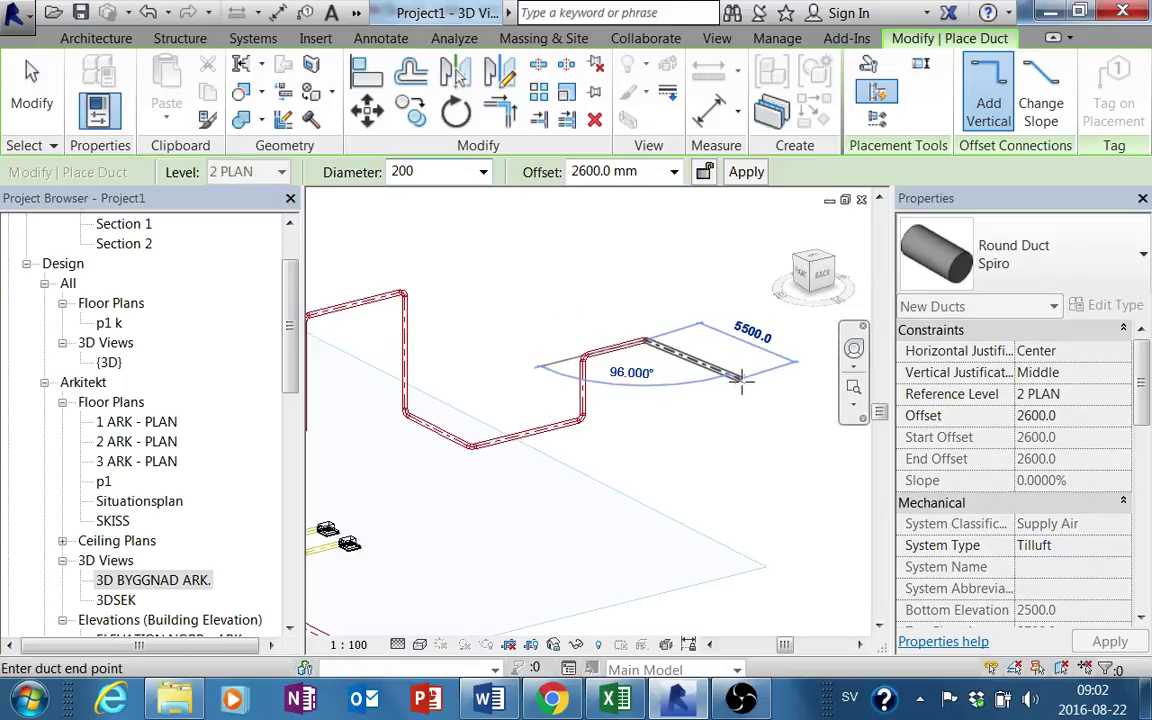
{"action": "key", "text": "Escape"}
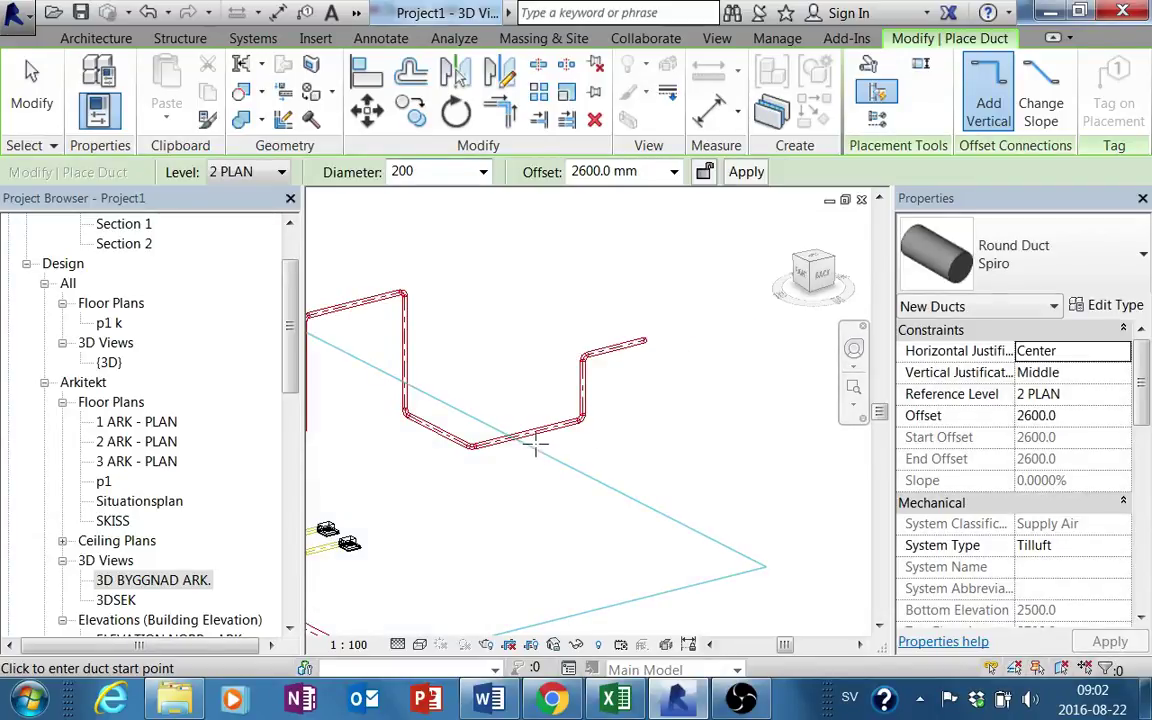
{"action": "left_click", "coordinate": [540, 437]}
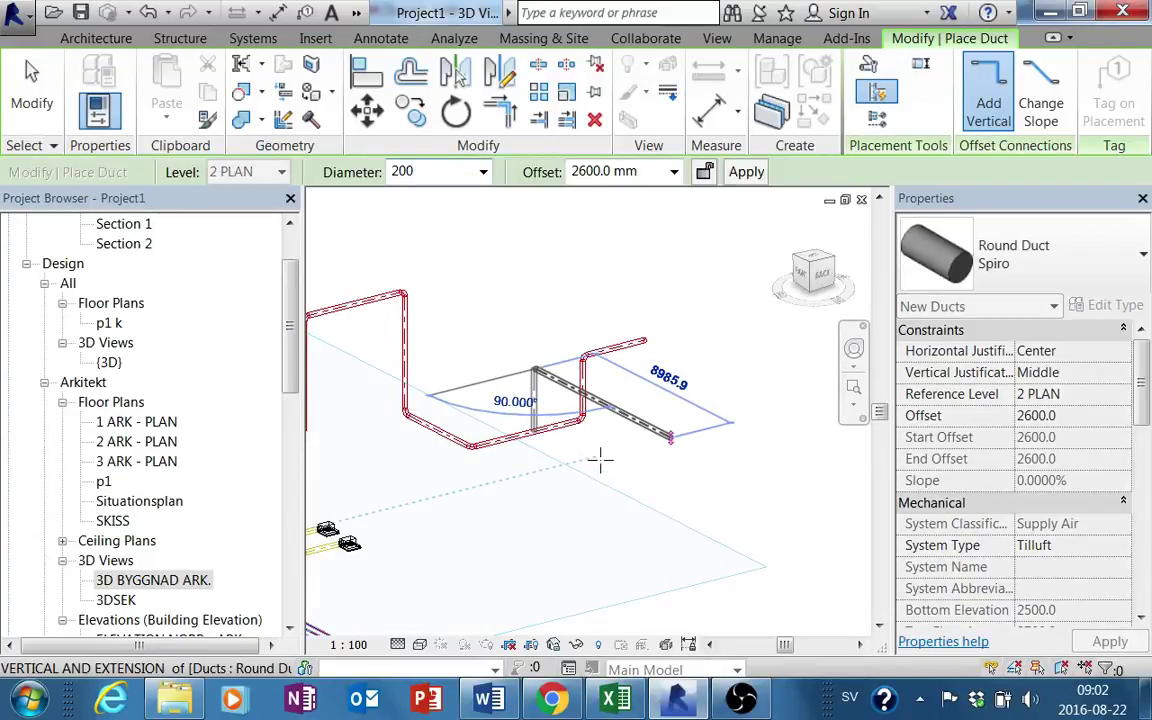
{"action": "mouse_move", "coordinate": [599, 458]}
{"action": "middle_mouse_down", "text": "shift"}
{"action": "mouse_move", "coordinate": [627, 470]}
{"action": "mouse_move", "coordinate": [669, 441]}
{"action": "mouse_move", "coordinate": [658, 463]}
{"action": "mouse_move", "coordinate": [643, 455]}
{"action": "middle_mouse_up", "text": "shift"}
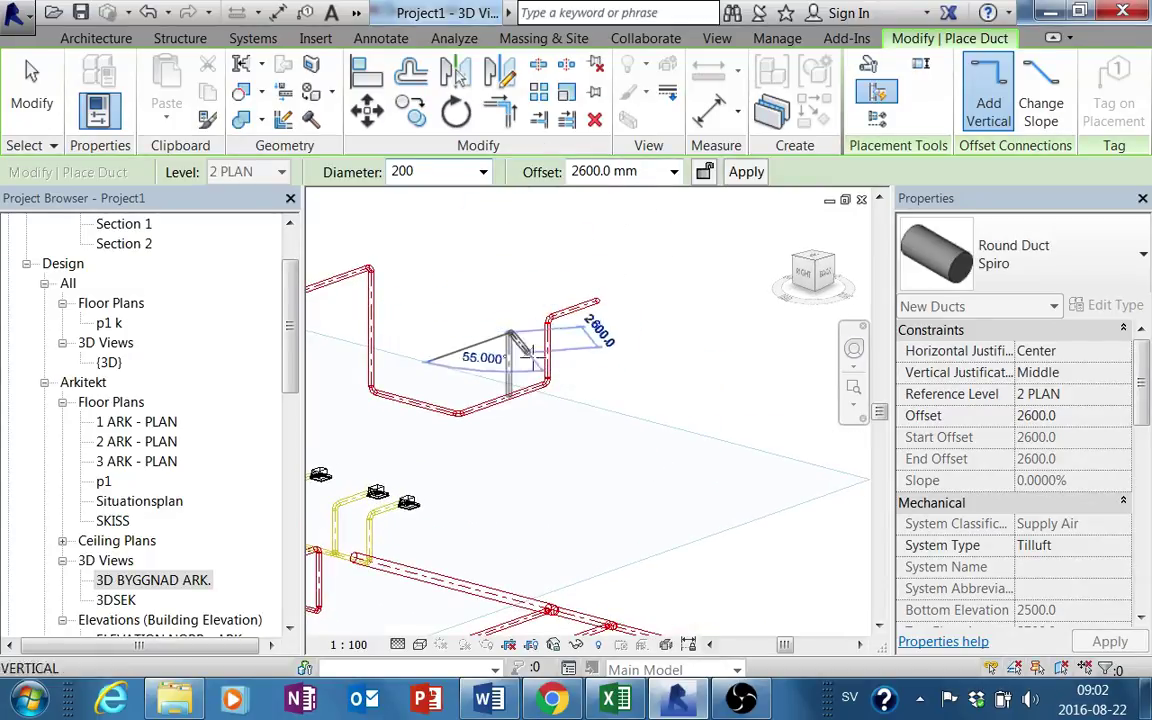
{"action": "mouse_move", "coordinate": [527, 360]}
{"action": "middle_mouse_down", "text": "shift"}
{"action": "mouse_move", "coordinate": [597, 447]}
{"action": "mouse_move", "coordinate": [636, 350]}
{"action": "middle_mouse_up", "text": "shift"}
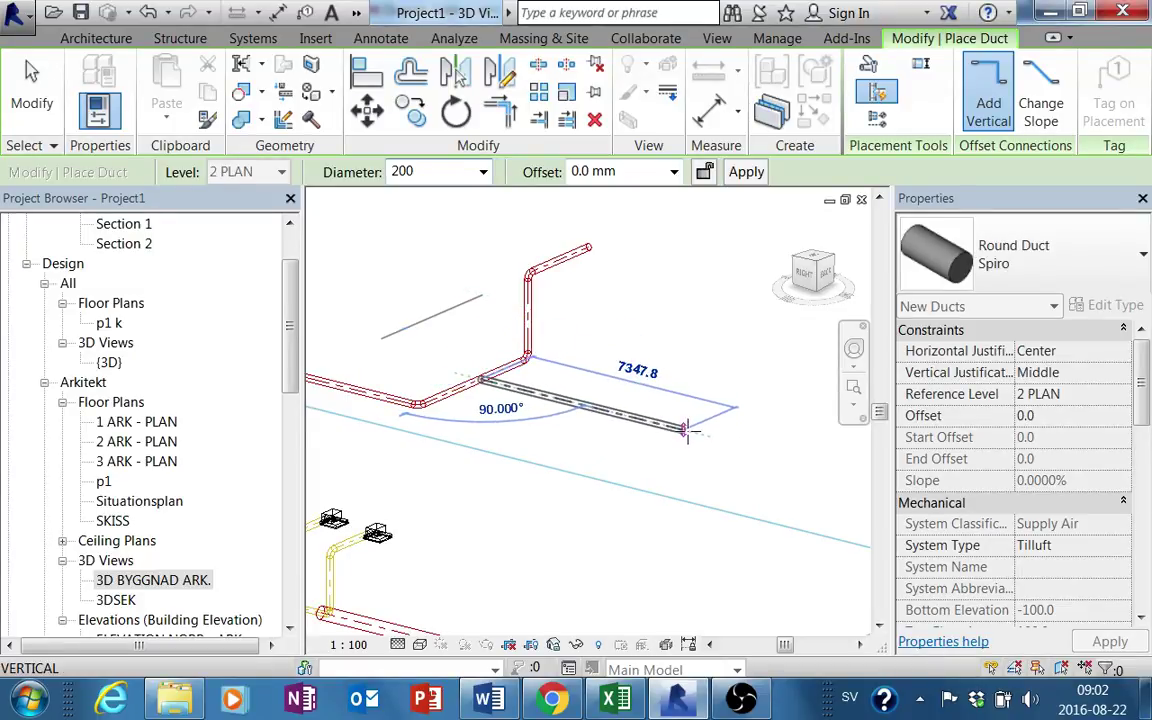
Draw a short angled 200 mm branch off the lower 0 mm-offset duct
{"action": "left_click", "coordinate": [680, 428]}
{"action": "key", "text": "Escape"}
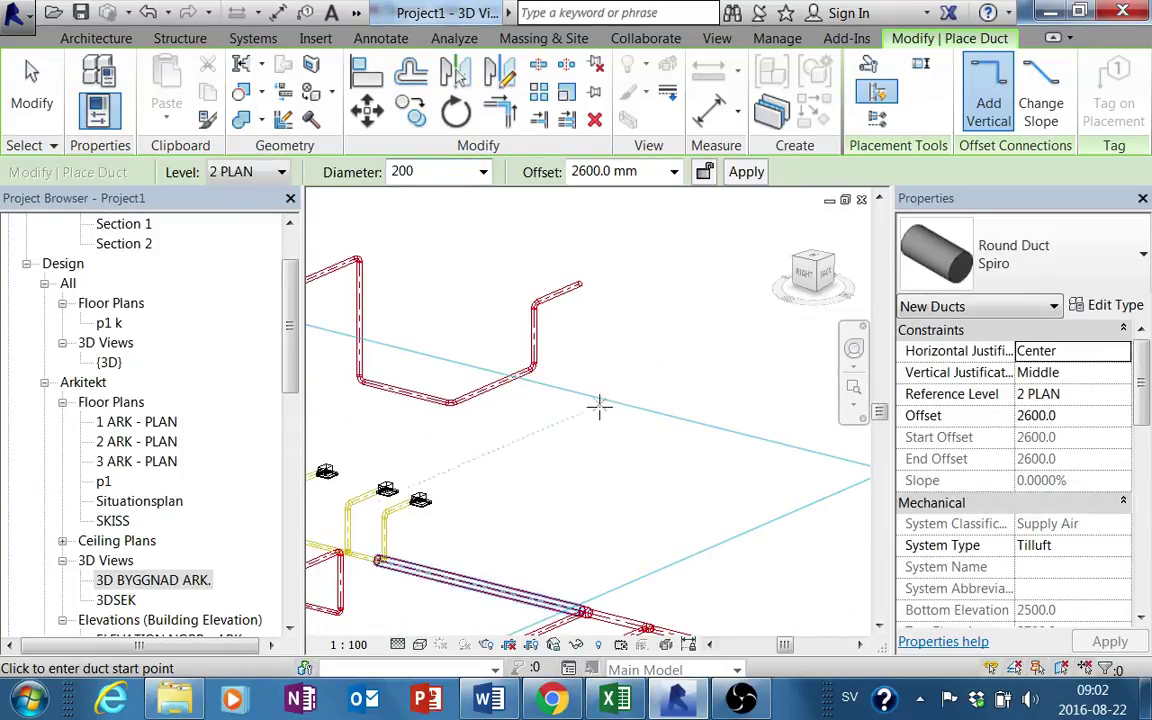
{"action": "left_click", "coordinate": [483, 172]}
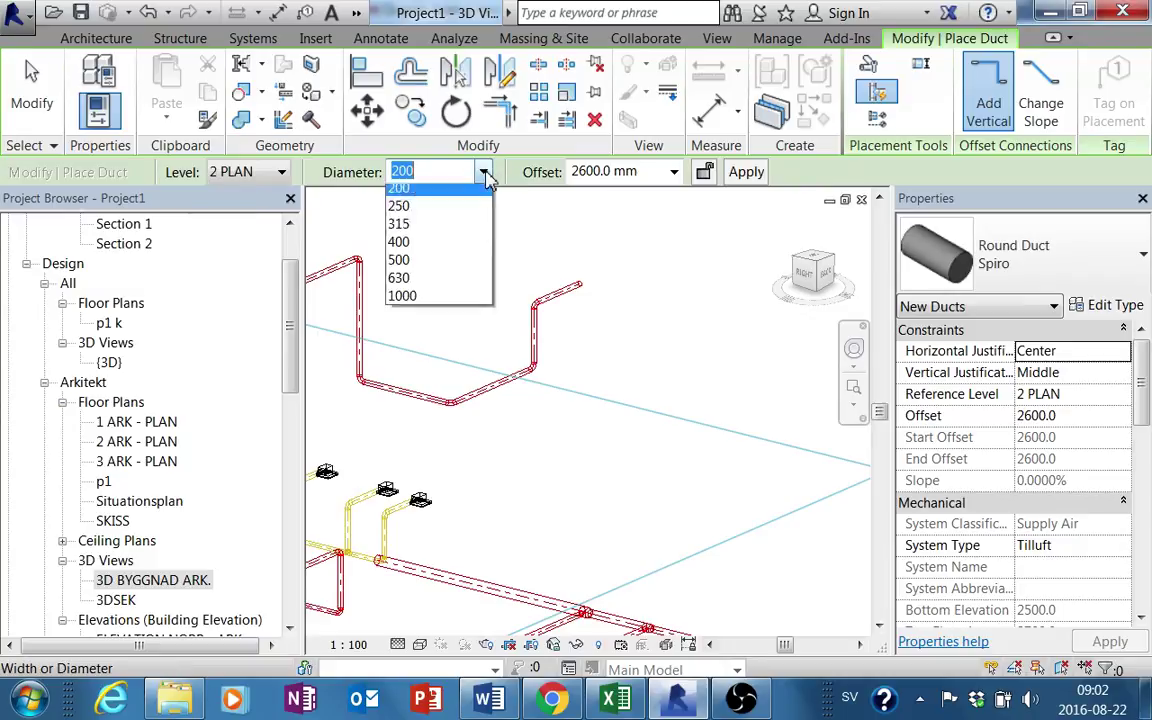
{"action": "left_click", "coordinate": [418, 355]}
{"action": "left_click", "coordinate": [485, 388]}
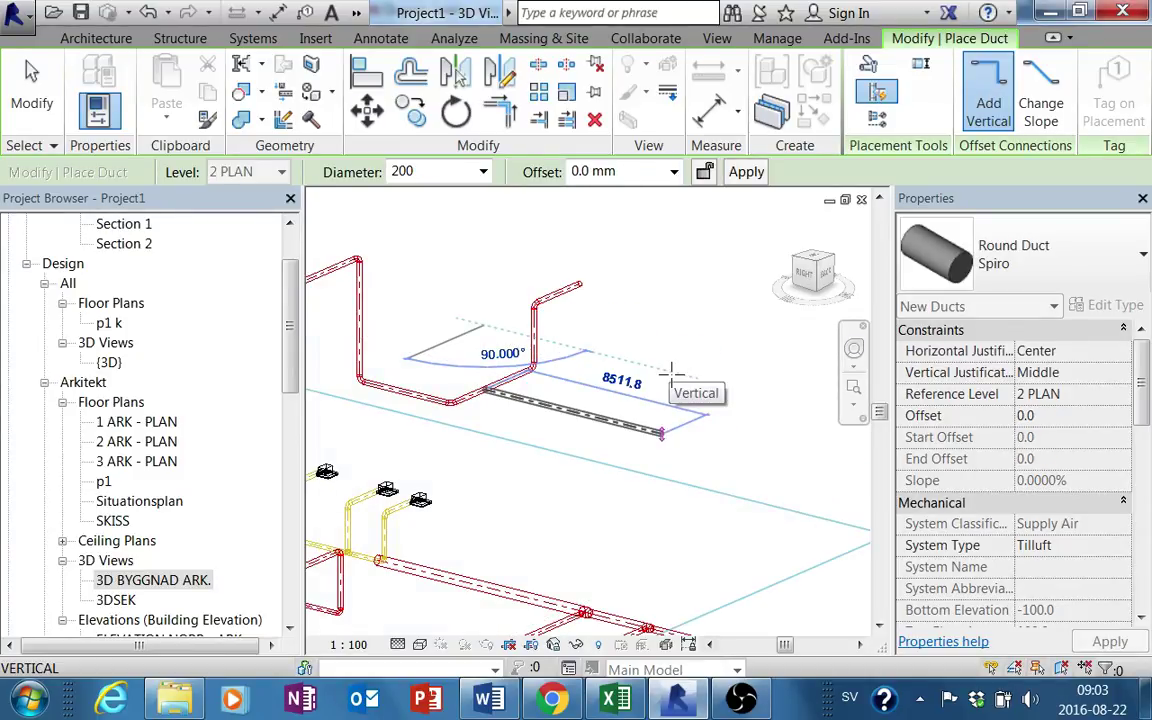
{"action": "left_click", "coordinate": [665, 430]}
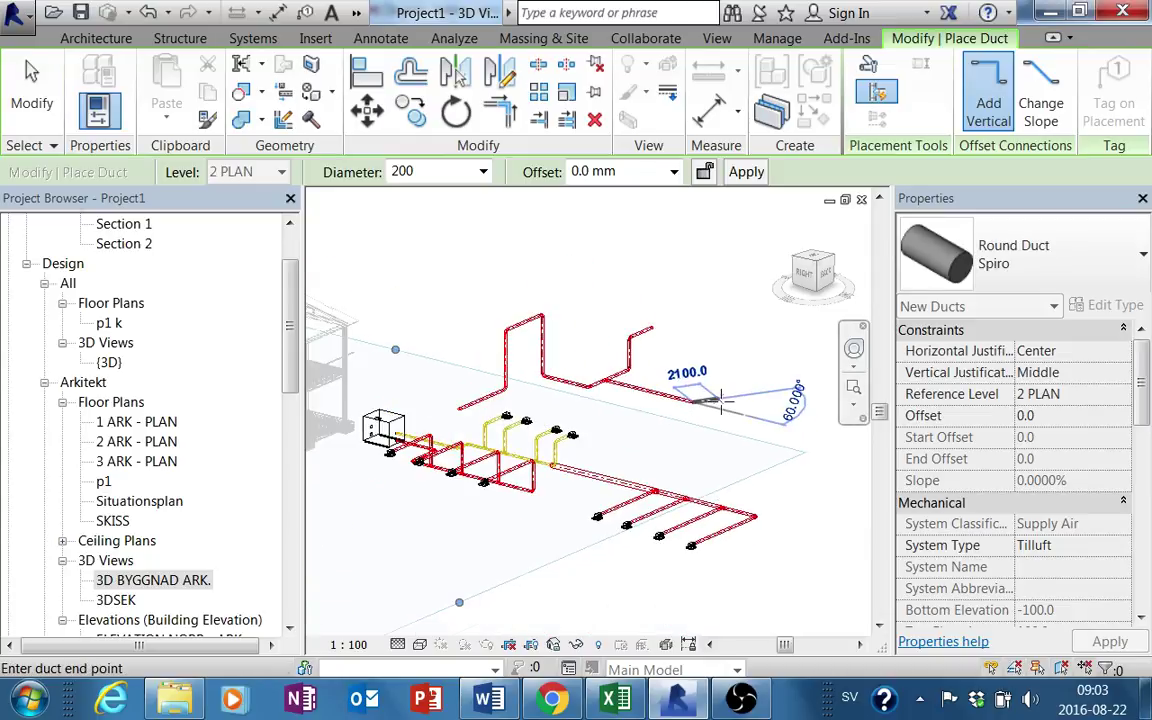
{"action": "key", "text": "Escape"}
{"action": "key", "text": "Escape"}
{"action": "mouse_move", "coordinate": [724, 410]}
{"action": "middle_mouse_down", "text": "shift"}
{"action": "mouse_move", "coordinate": [553, 471]}
{"action": "mouse_move", "coordinate": [533, 404]}
{"action": "middle_mouse_up", "text": "shift"}
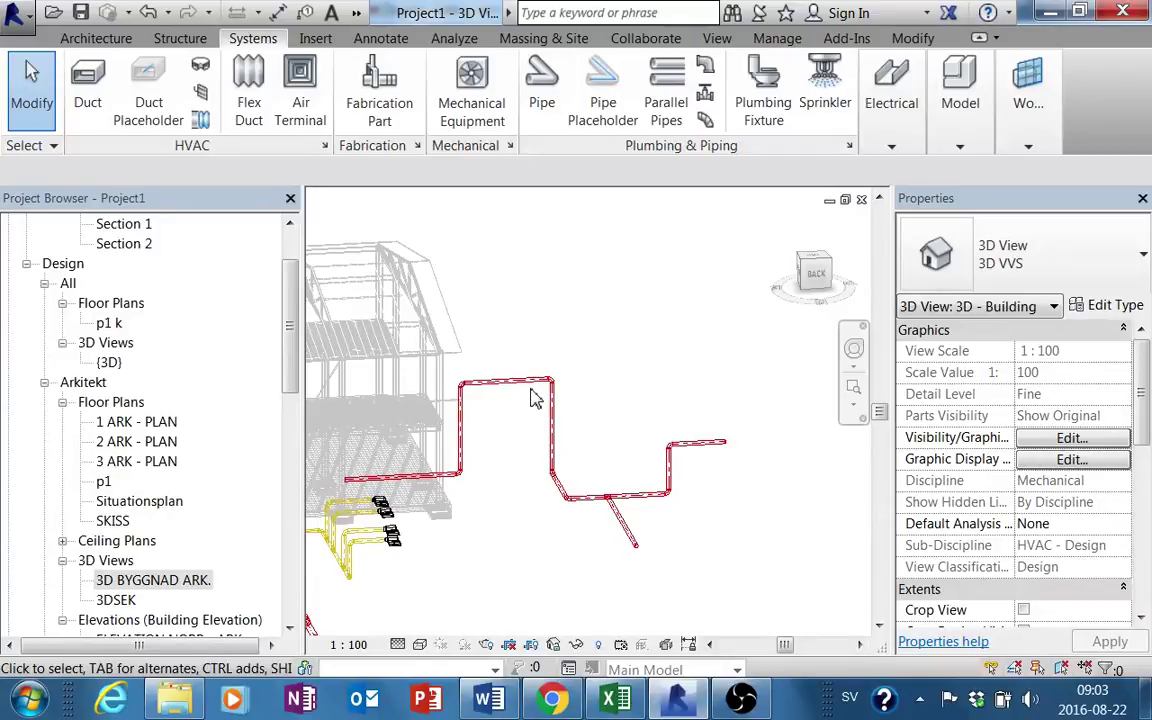
Set the lower-left, lower horizontal and slanted branch ducts to 800 mm offset
{"action": "left_click", "coordinate": [535, 394]}
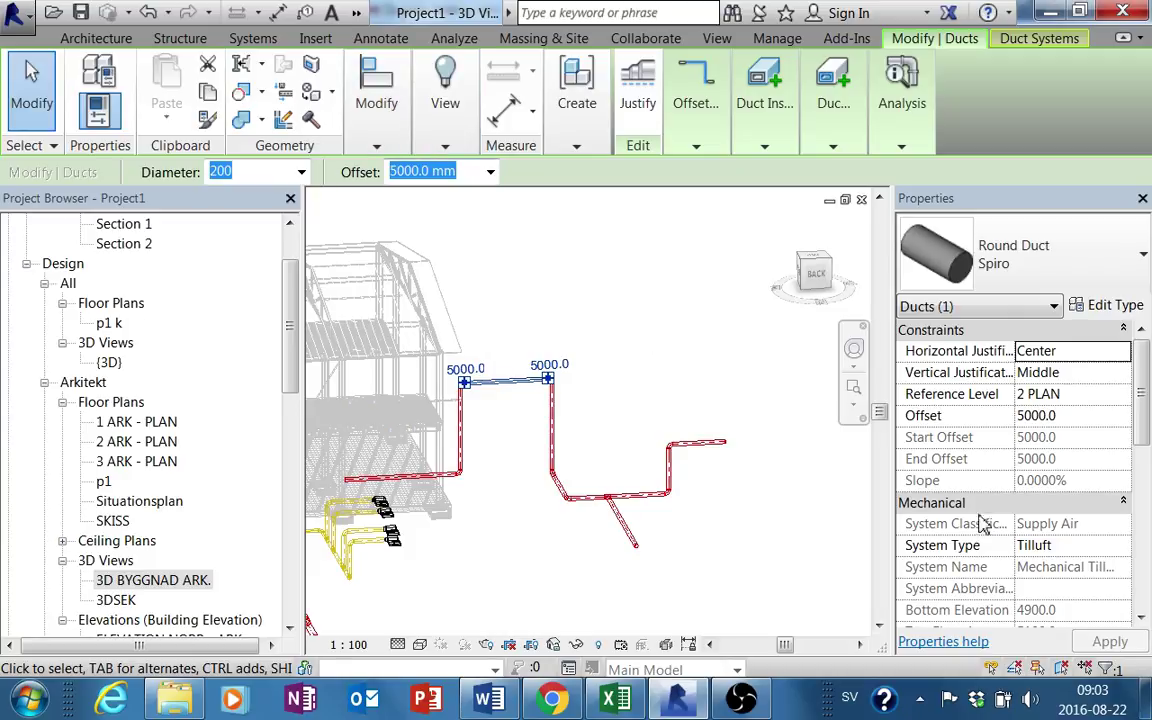
{"action": "left_click", "coordinate": [422, 476]}
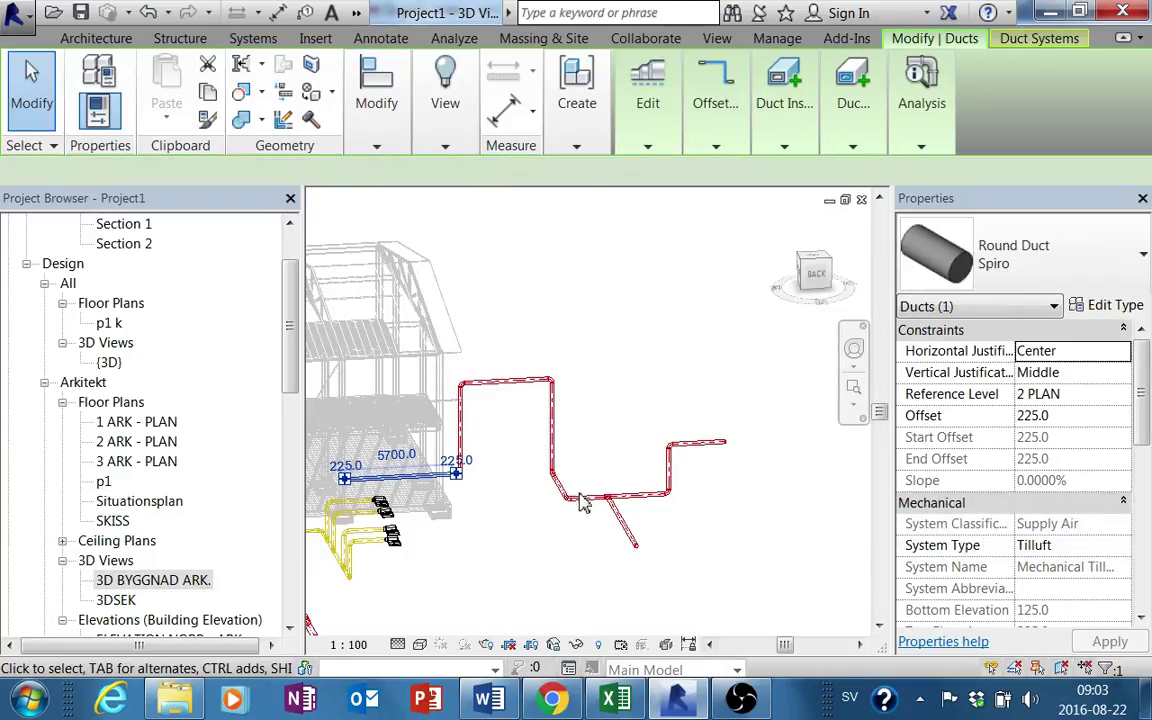
{"action": "left_click", "coordinate": [588, 508], "text": "ctrl"}
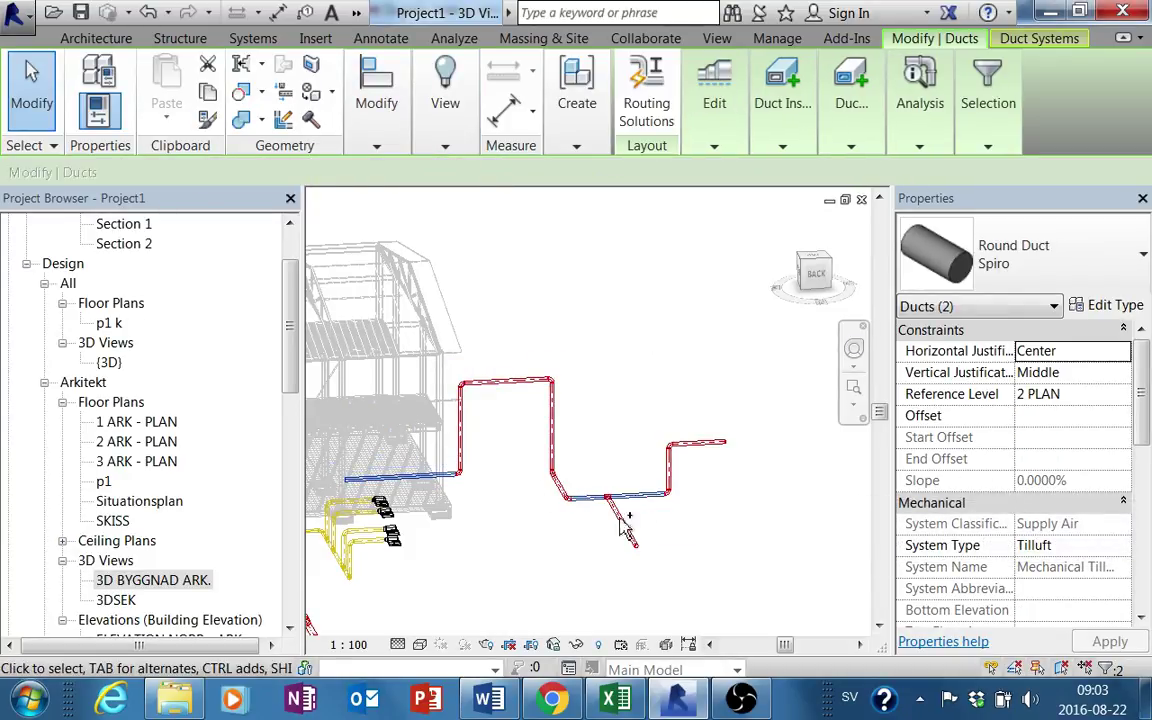
{"action": "left_click", "coordinate": [557, 498], "text": "ctrl"}
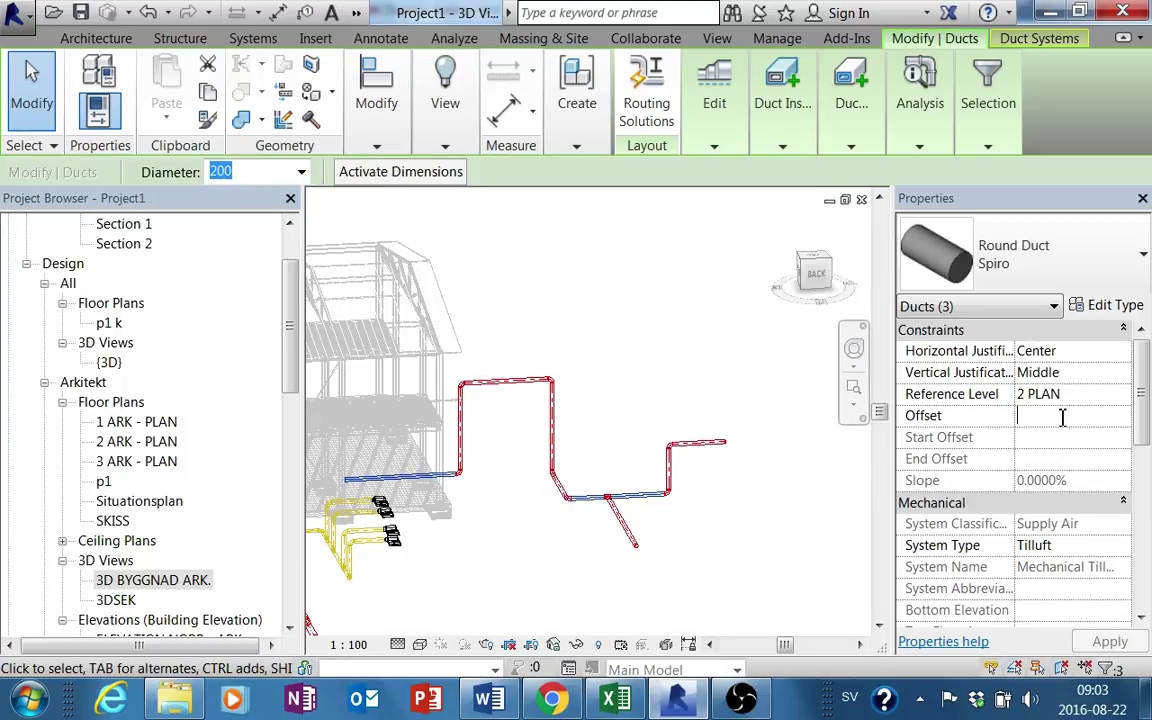
{"action": "left_click", "coordinate": [1072, 415]}
{"action": "type", "text": "0"}
{"action": "key", "text": "Return"}
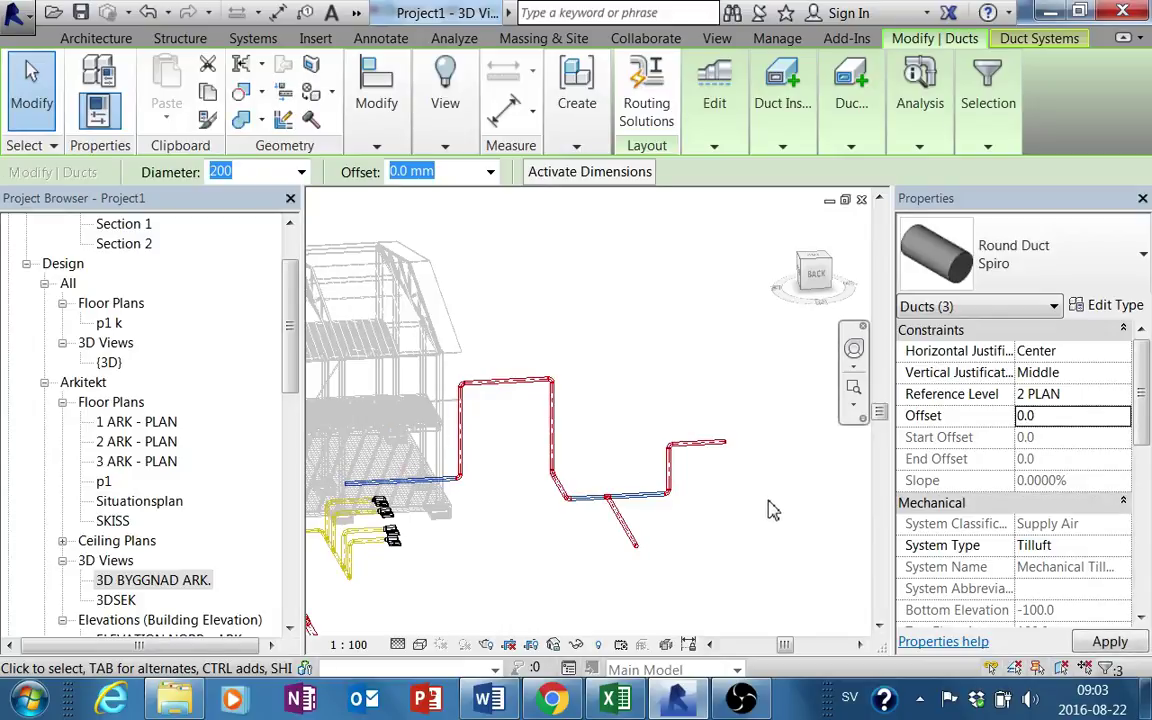
{"action": "middle_click_drag", "start_coordinate": [683, 507], "coordinate": [689, 509]}
{"action": "type", "text": "800"}
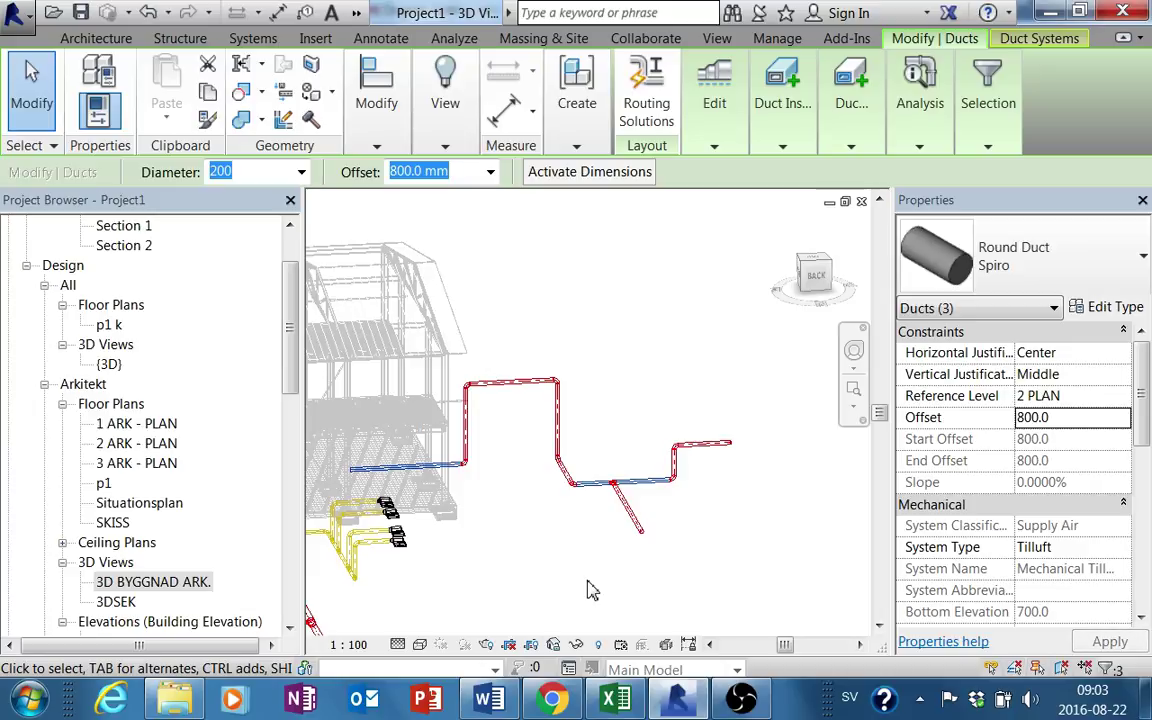
{"action": "middle_click_drag", "start_coordinate": [591, 591], "coordinate": [653, 566], "text": "shift"}
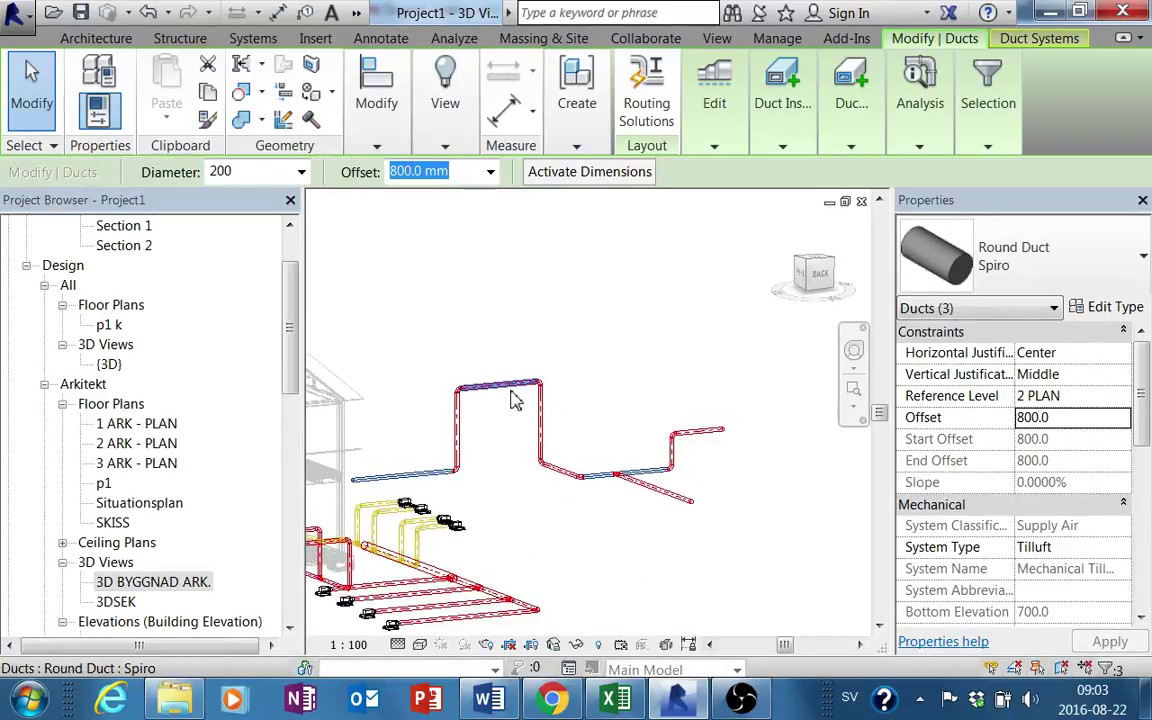
Lower the top horizontal and short right-hand end ducts from 2600 to 2000 mm offset
{"action": "left_click", "coordinate": [705, 430]}
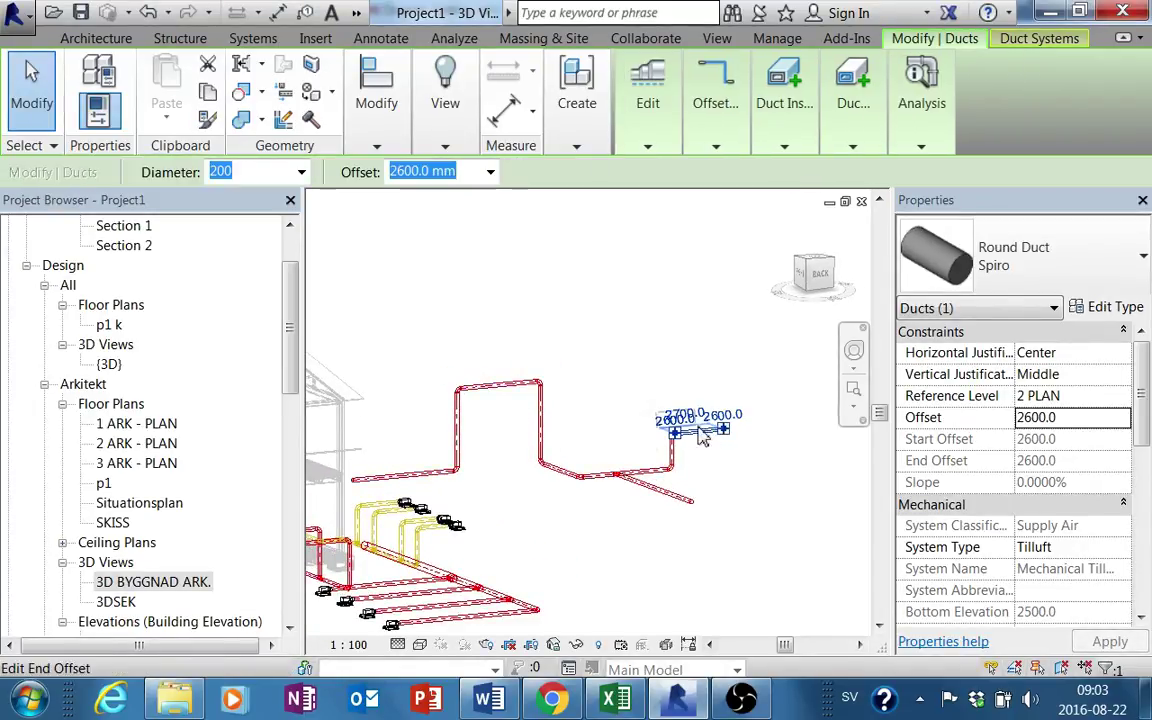
{"action": "left_click", "coordinate": [516, 383], "text": "ctrl"}
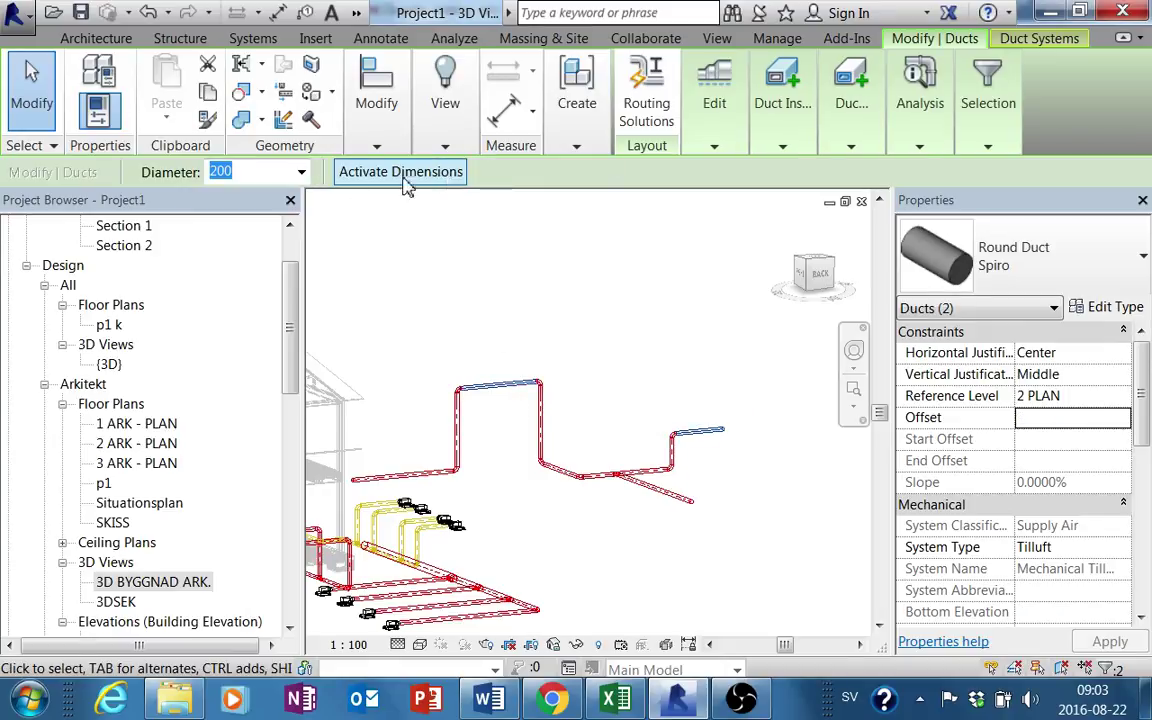
{"action": "left_click", "coordinate": [1104, 418]}
{"action": "type", "text": "2000"}
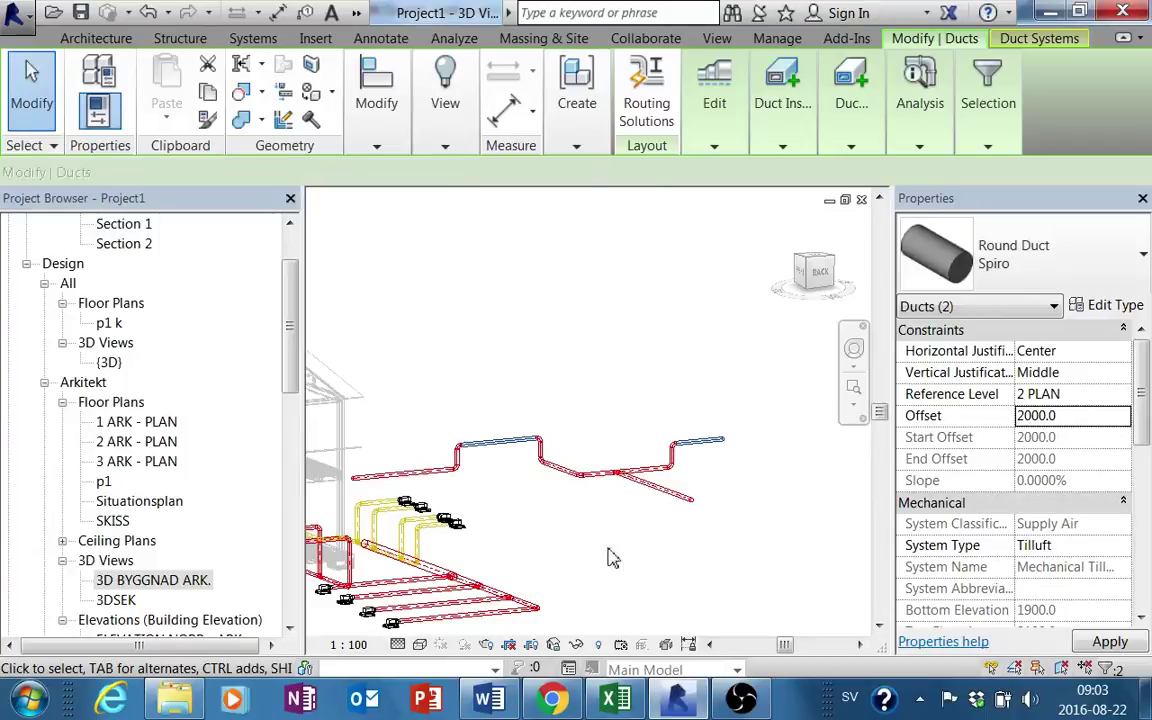
{"action": "mouse_move", "coordinate": [609, 555]}
{"action": "middle_mouse_down", "text": "shift"}
{"action": "mouse_move", "coordinate": [653, 524]}
{"action": "mouse_move", "coordinate": [650, 506]}
{"action": "mouse_move", "coordinate": [600, 535]}
{"action": "mouse_move", "coordinate": [553, 514]}
{"action": "mouse_move", "coordinate": [665, 630]}
{"action": "mouse_move", "coordinate": [617, 494]}
{"action": "mouse_move", "coordinate": [697, 484]}
{"action": "middle_mouse_up", "text": "shift"}
{"action": "left_click", "coordinate": [625, 494]}
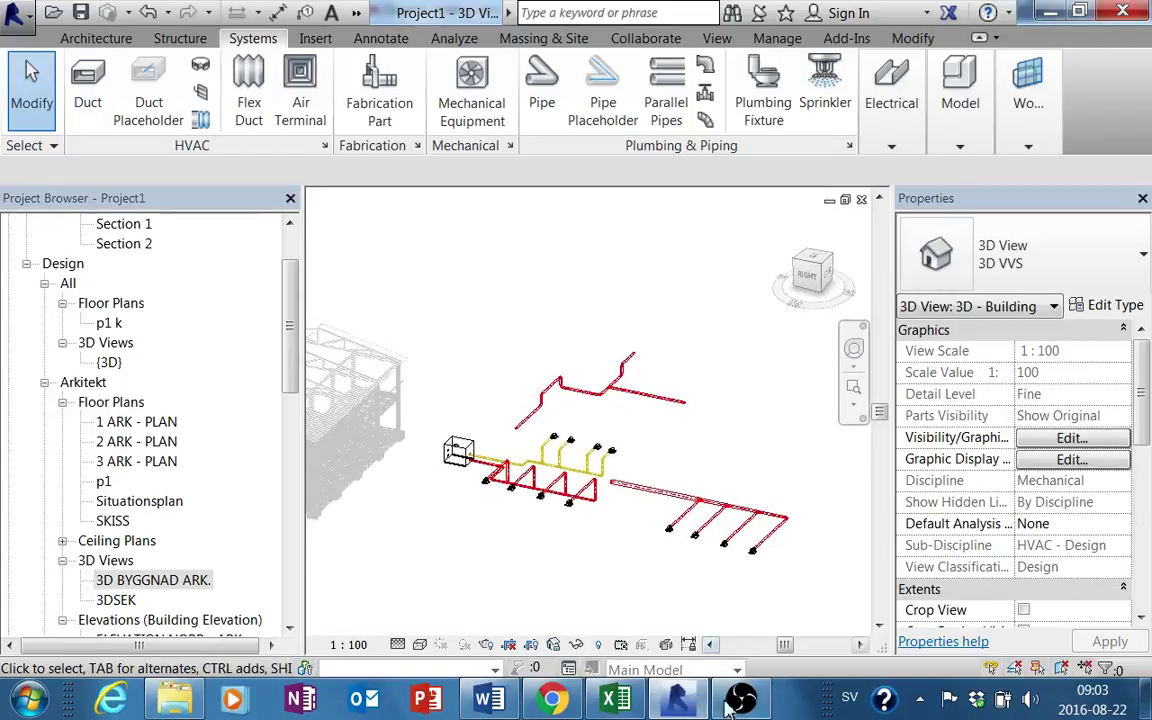